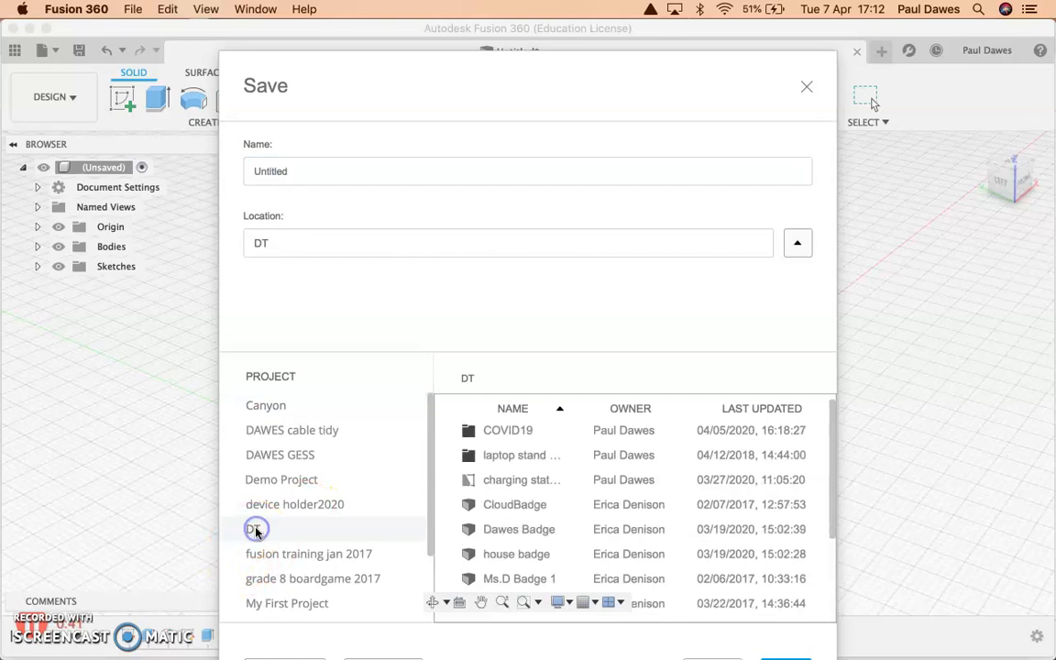
Save the finished game piece design as gamepiece#1 in the COVID19 folder of the DT project.
click(514, 433)
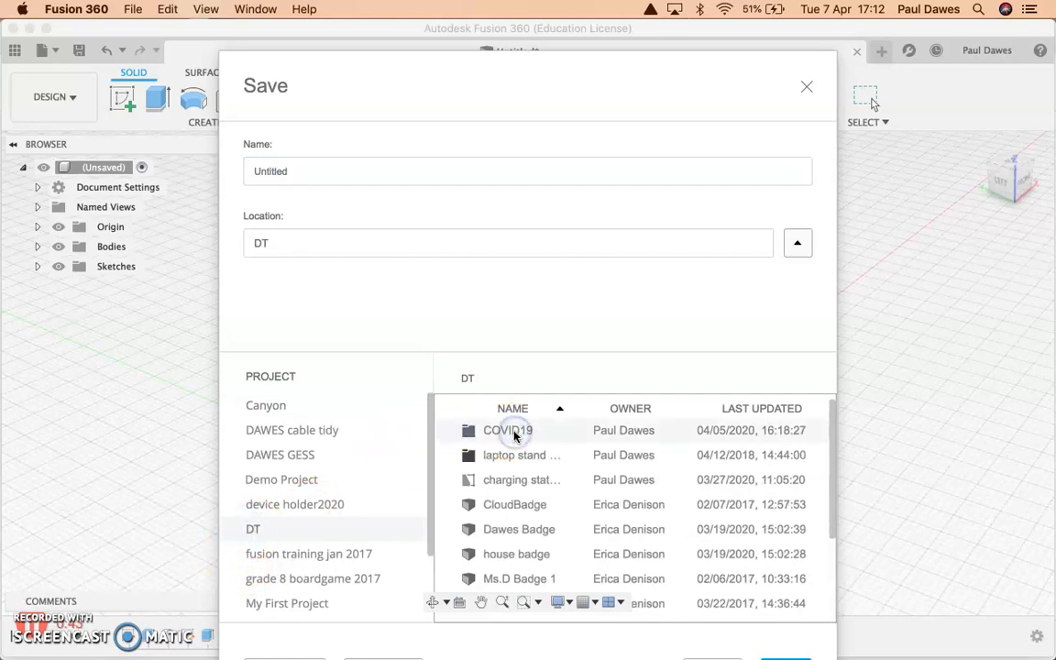
double_click(472, 433)
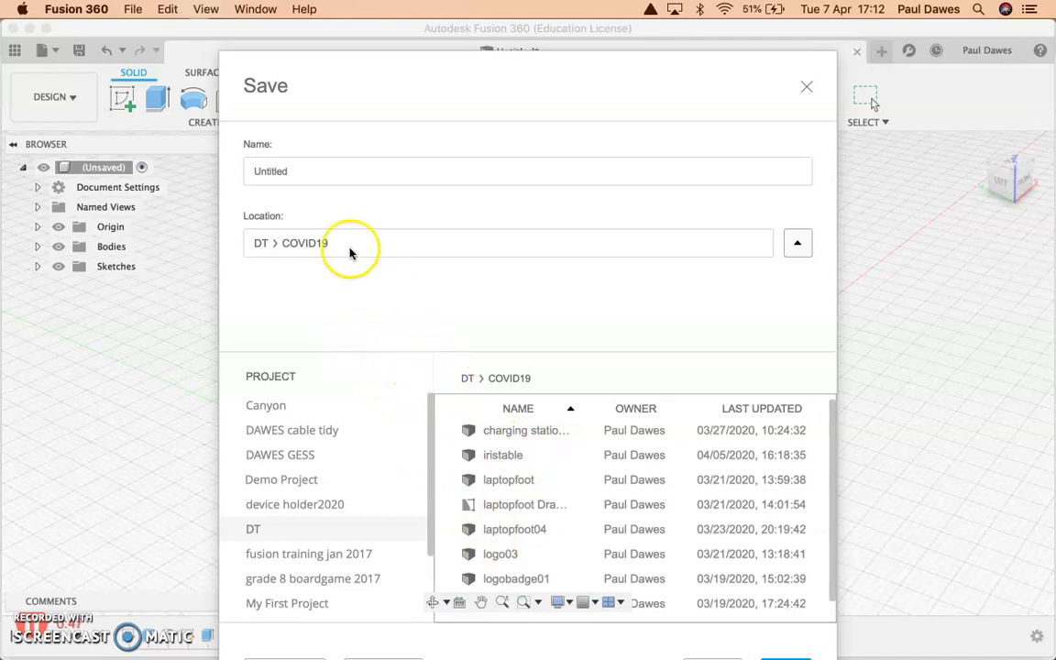
click(288, 170)
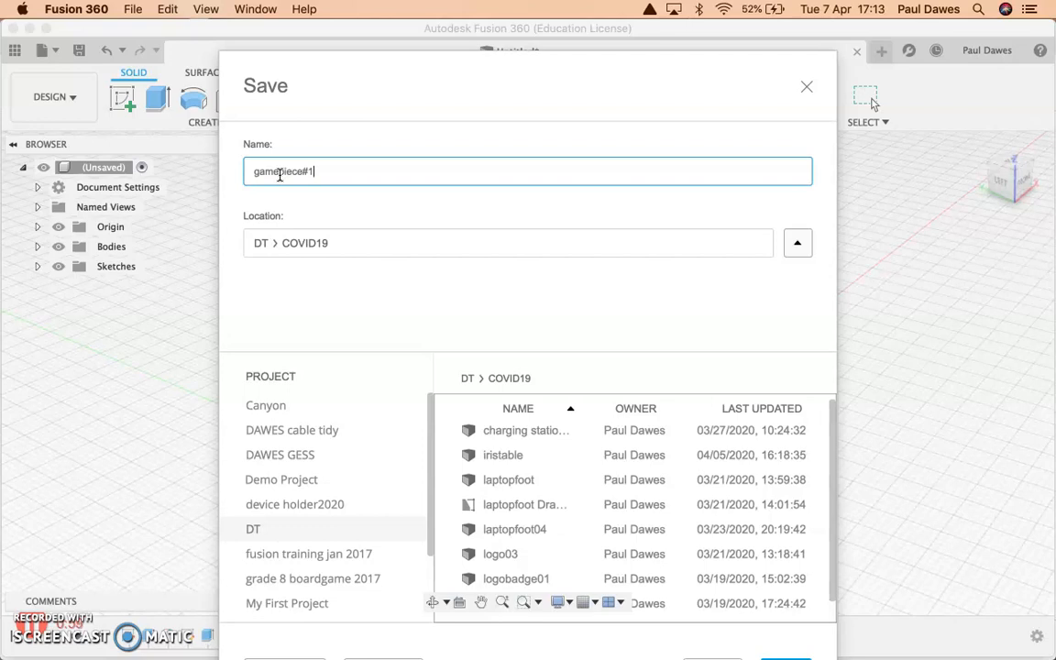
key(Return)
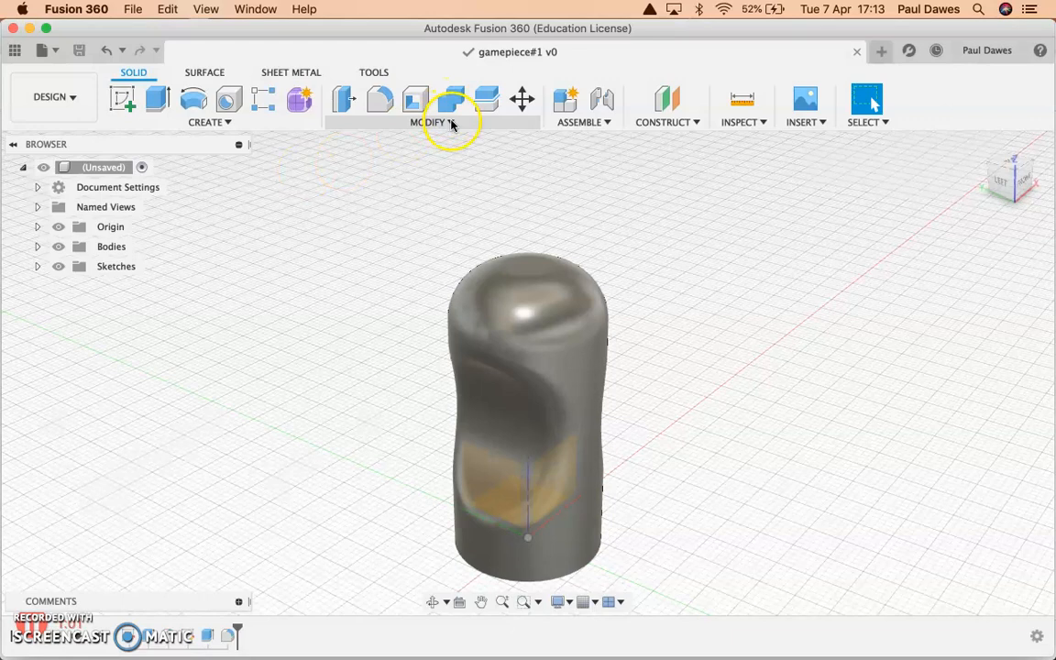
Create a new empty design and save it as Gamepiece#2 in the DT project's COVID19 folder.
click(880, 51)
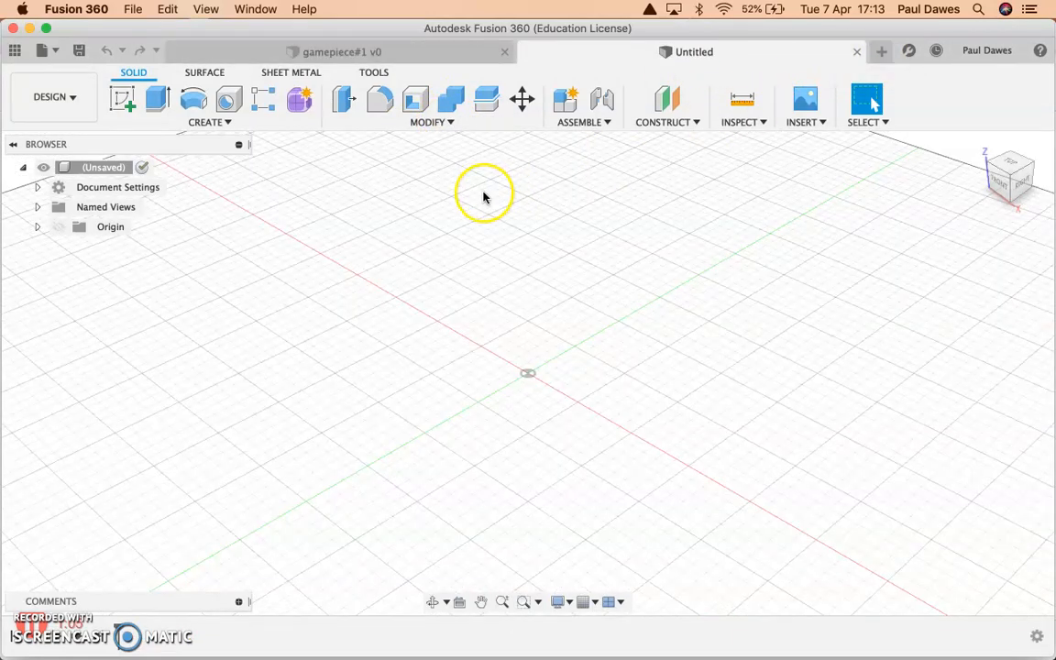
click(78, 51)
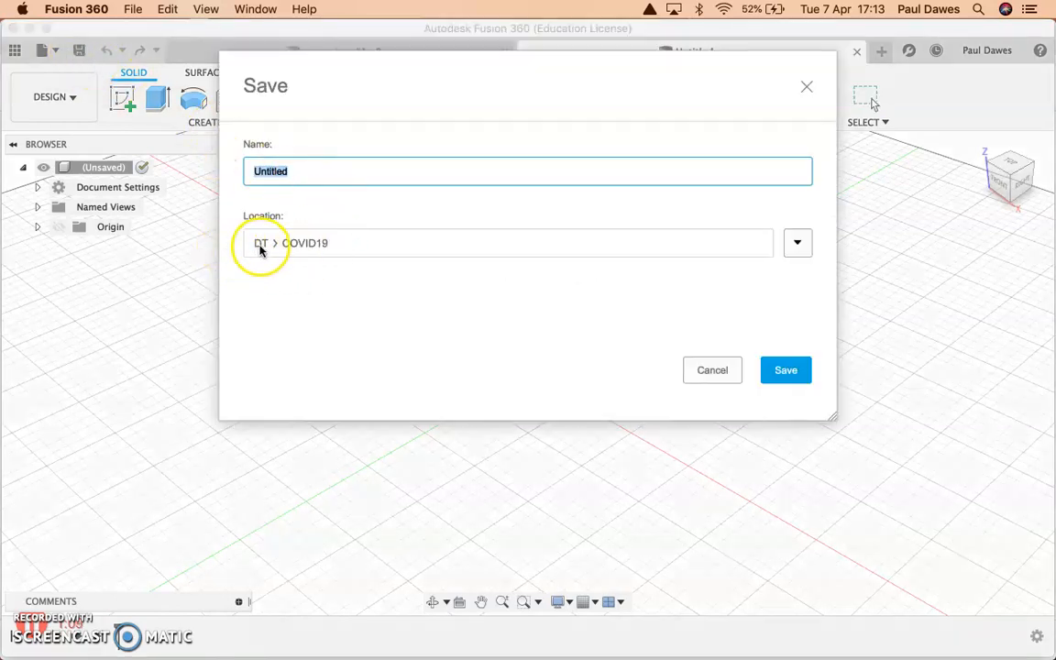
click(796, 245)
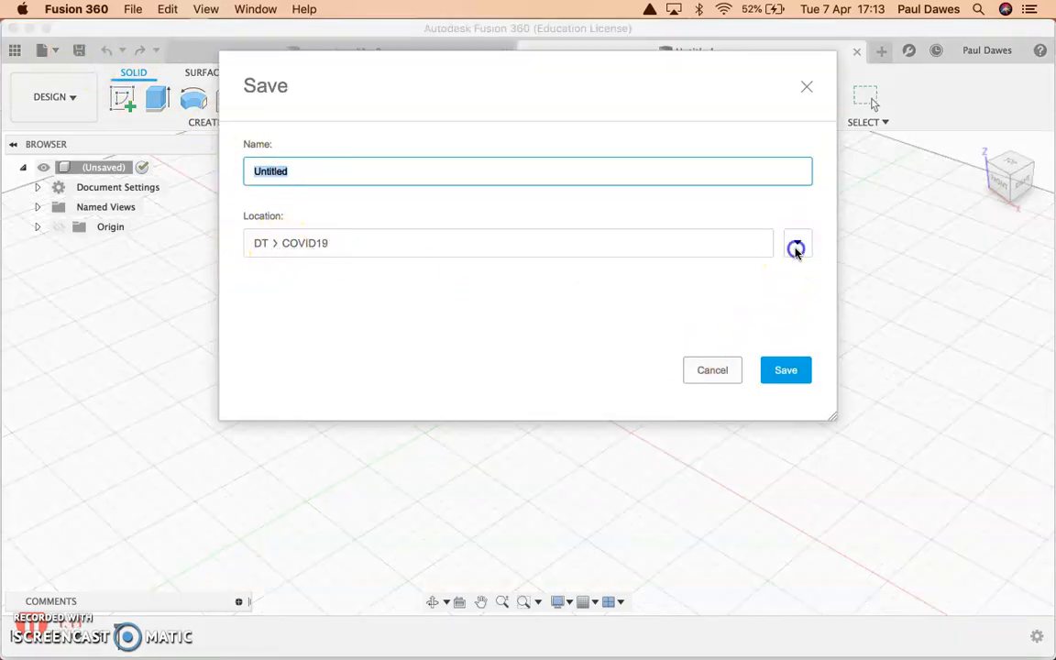
scroll(348, 533, down, 3)
scroll(348, 529, up, 3)
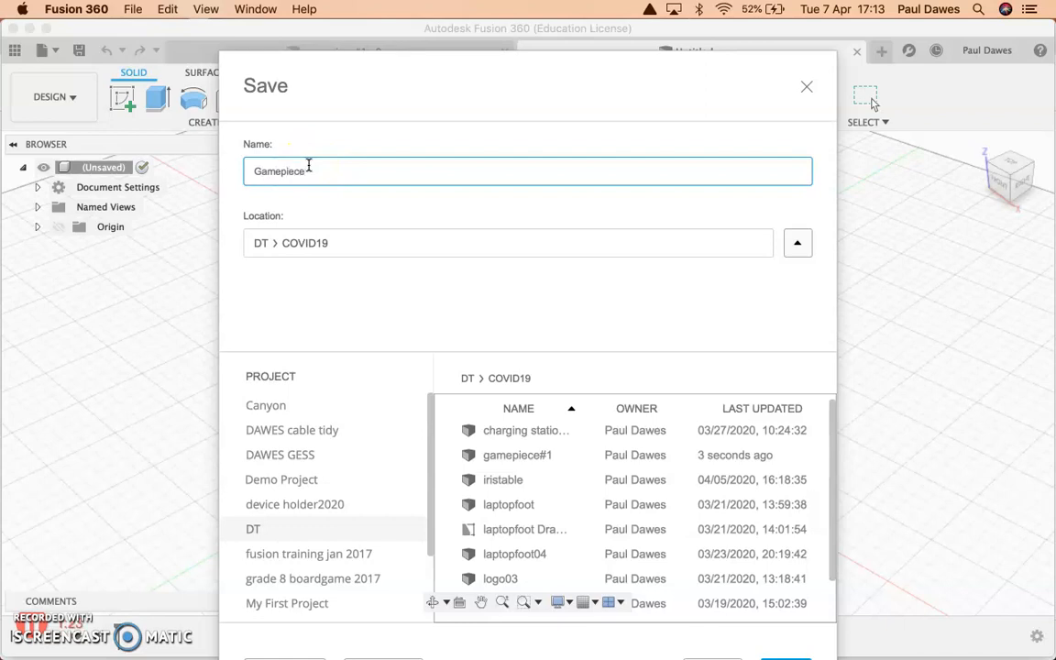
key(Return)
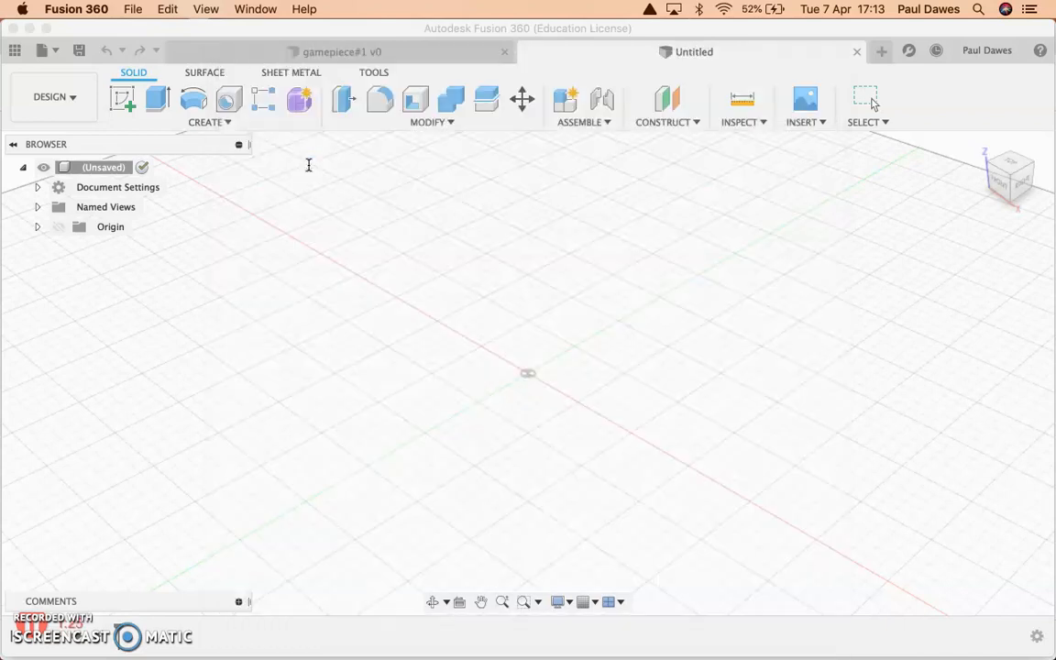
Open the DT project's COVID19 folder in the project data and look through its saved designs.
click(18, 50)
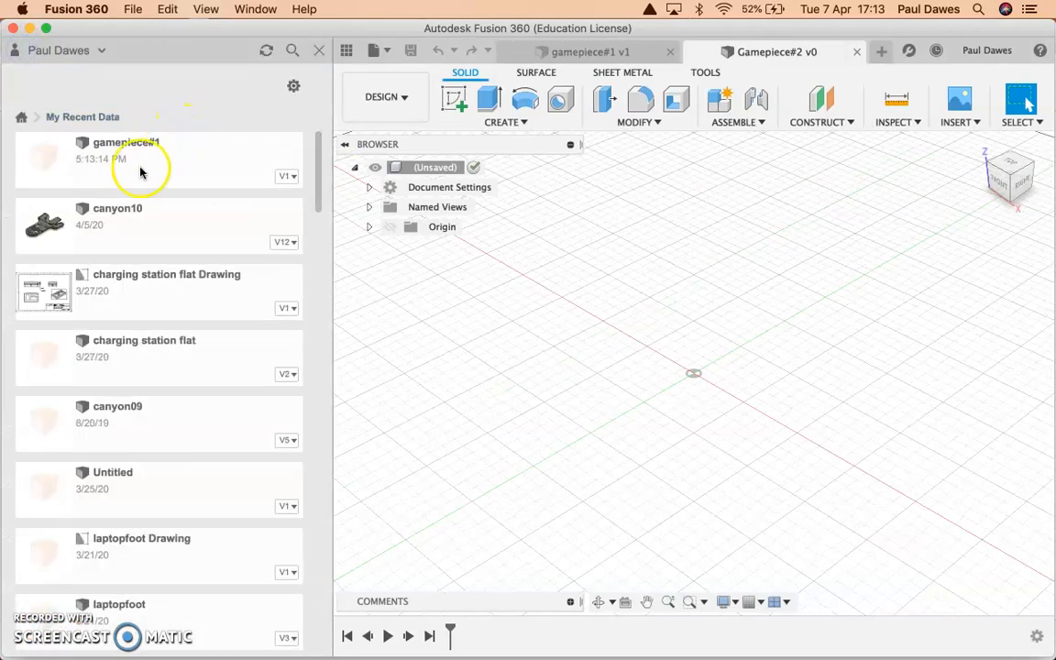
click(21, 119)
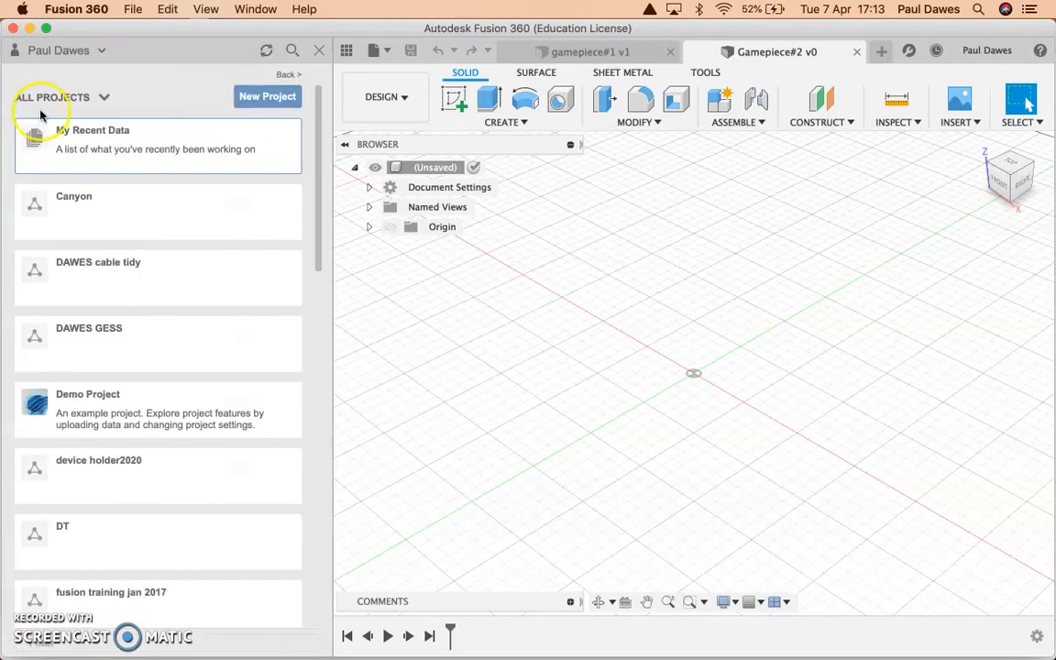
click(71, 536)
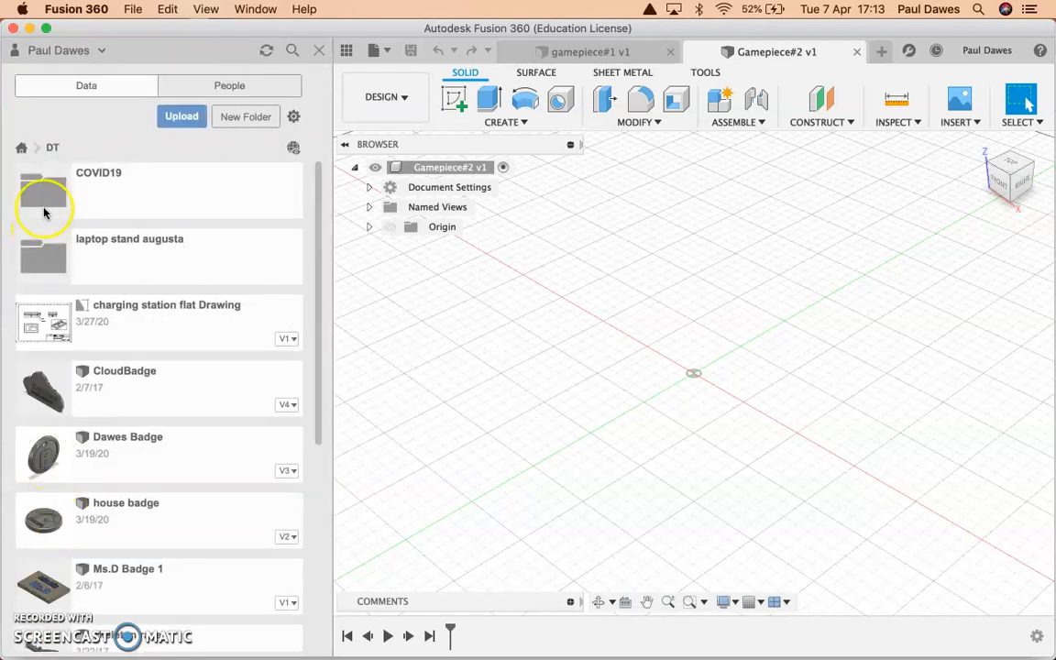
click(55, 191)
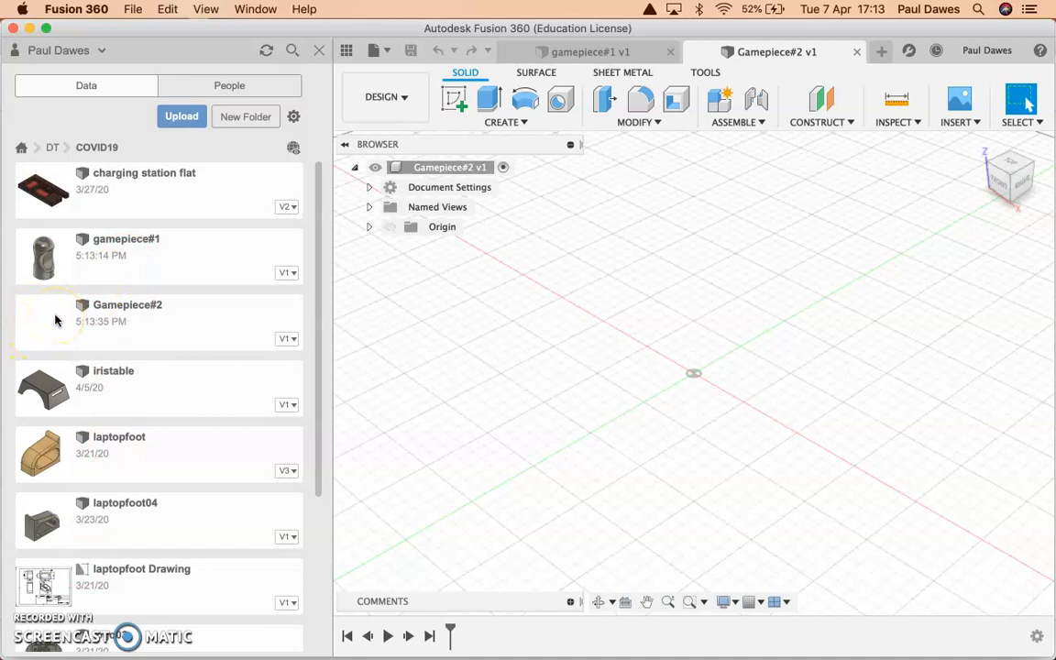
scroll(115, 519, down, 5)
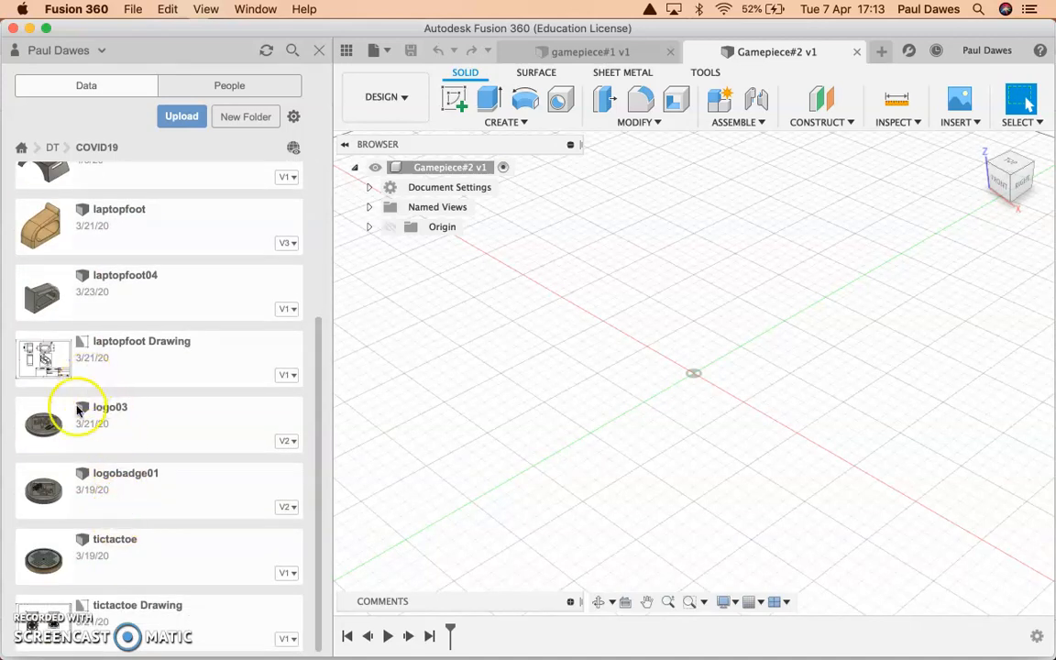
scroll(96, 407, up, 5)
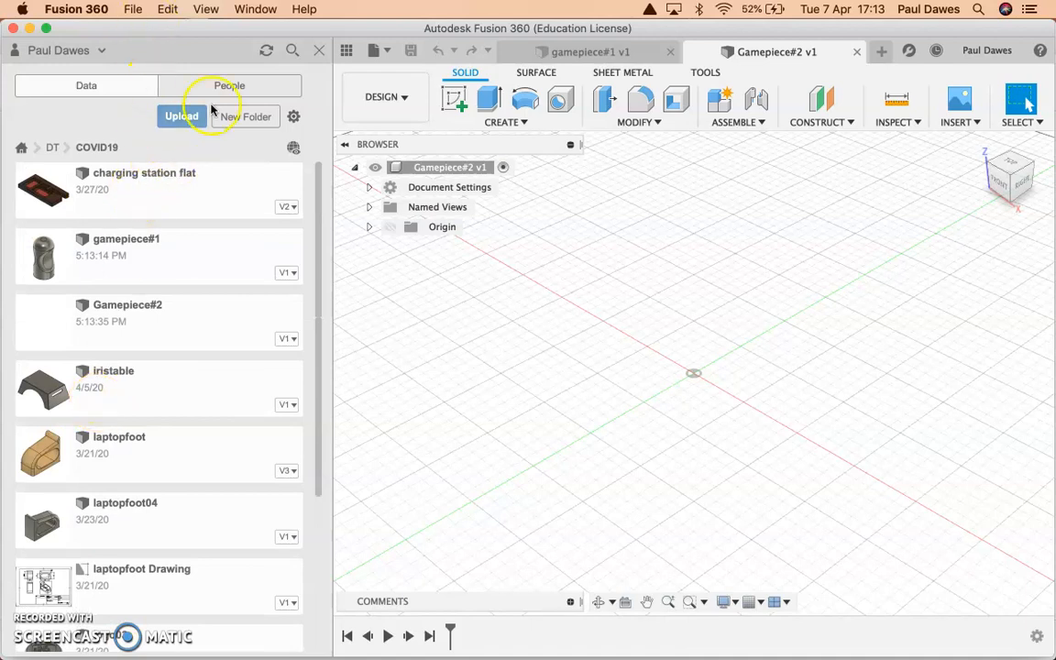
Check the My Recent Data list, return to the list of all projects and close the project data view.
click(19, 149)
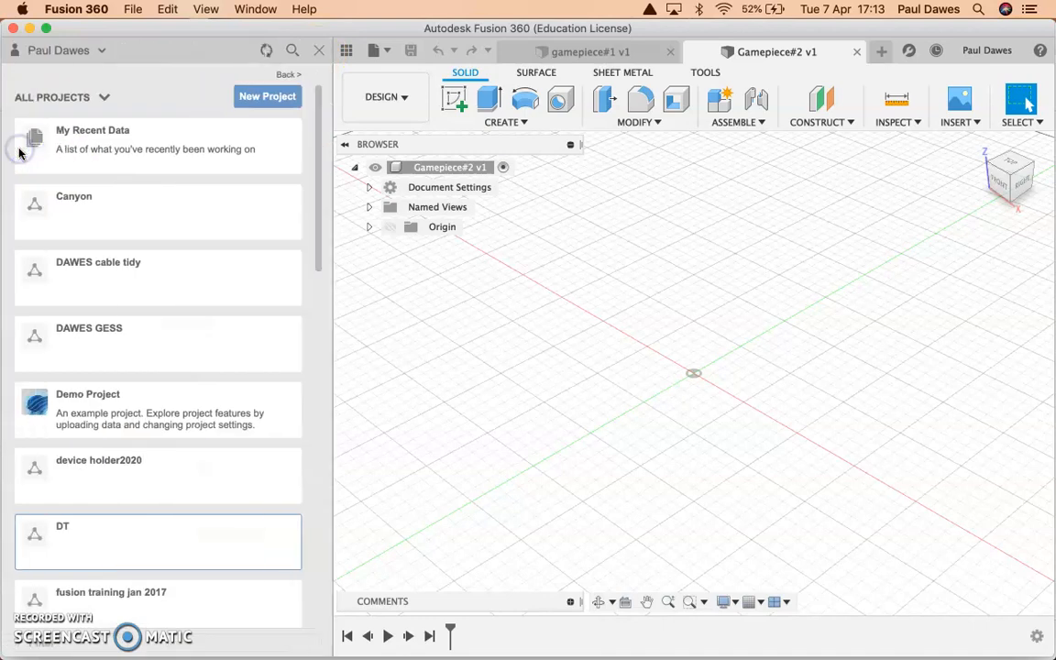
click(126, 139)
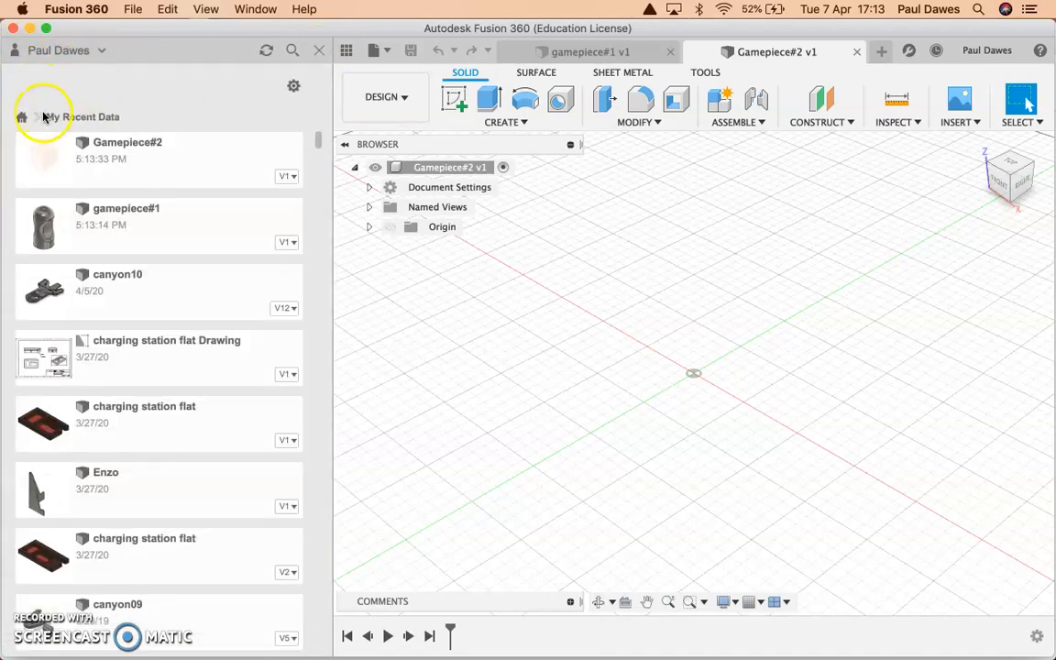
click(22, 117)
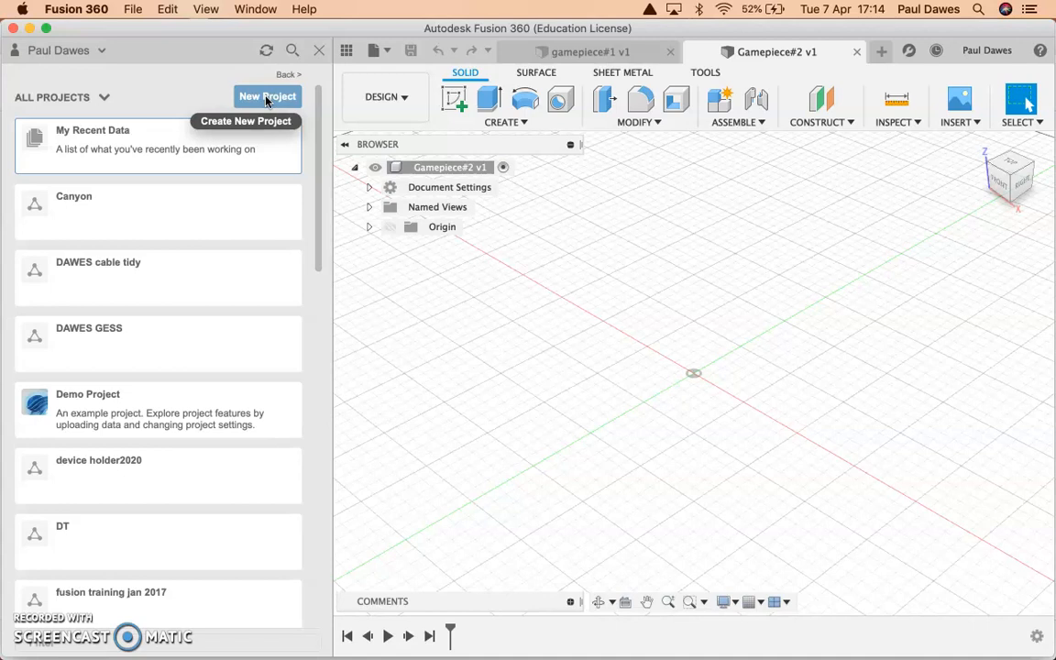
click(316, 55)
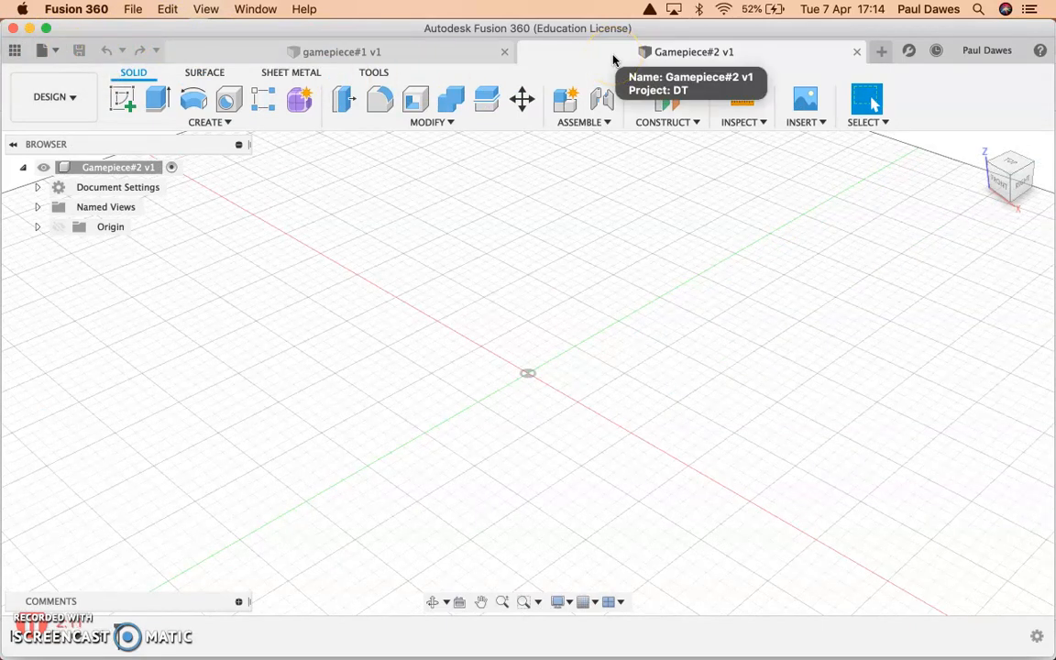
Switch to Chrome to check the Gamepiece Tutorial #2 outline and reference image, and return to Fusion 360.
key(super+Tab)
key(super+Tab)
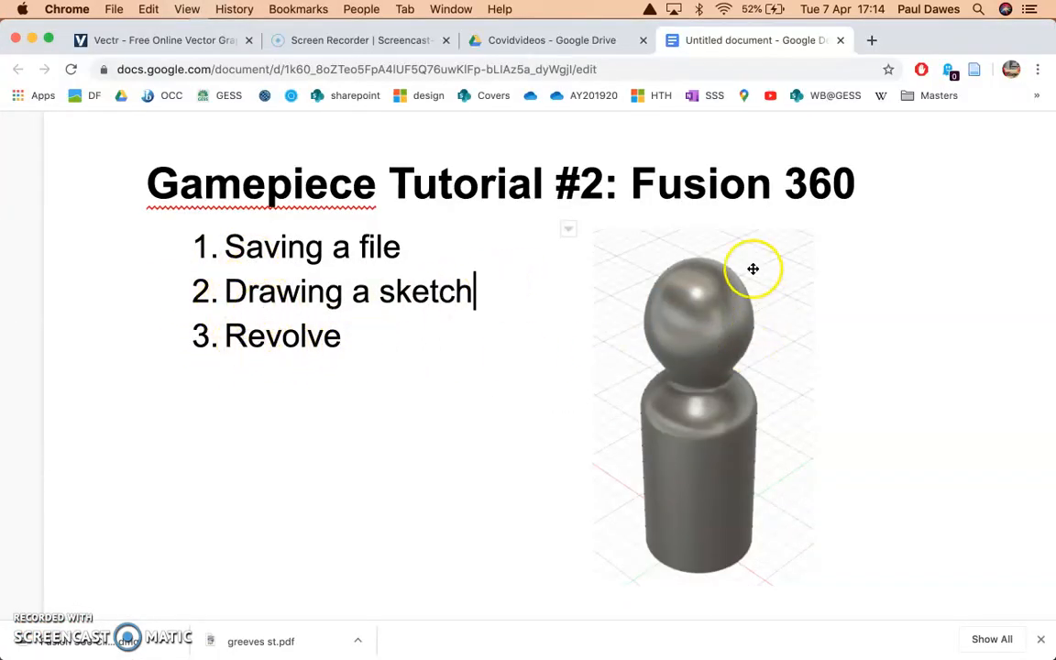
key(super+Tab)
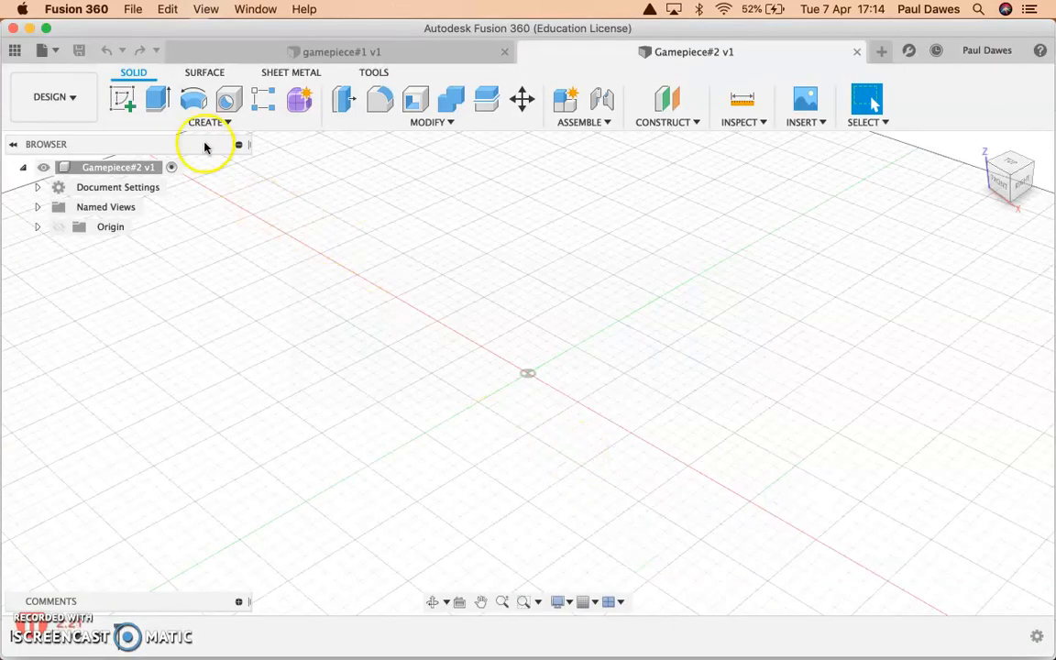
Create a sketch on the front vertical origin plane.
click(195, 123)
click(163, 158)
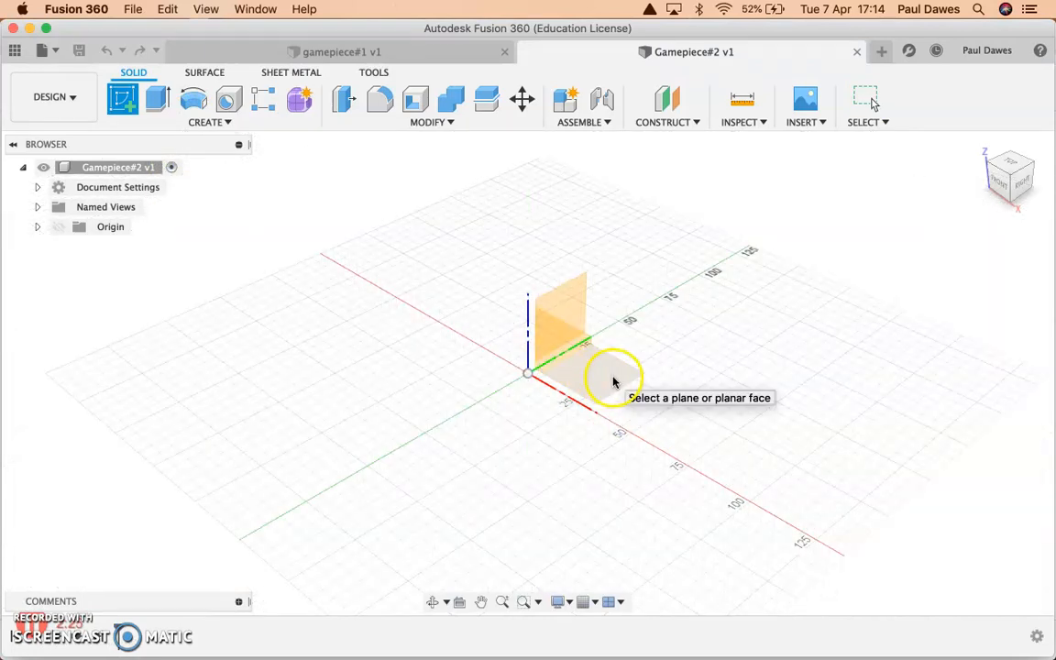
click(564, 363)
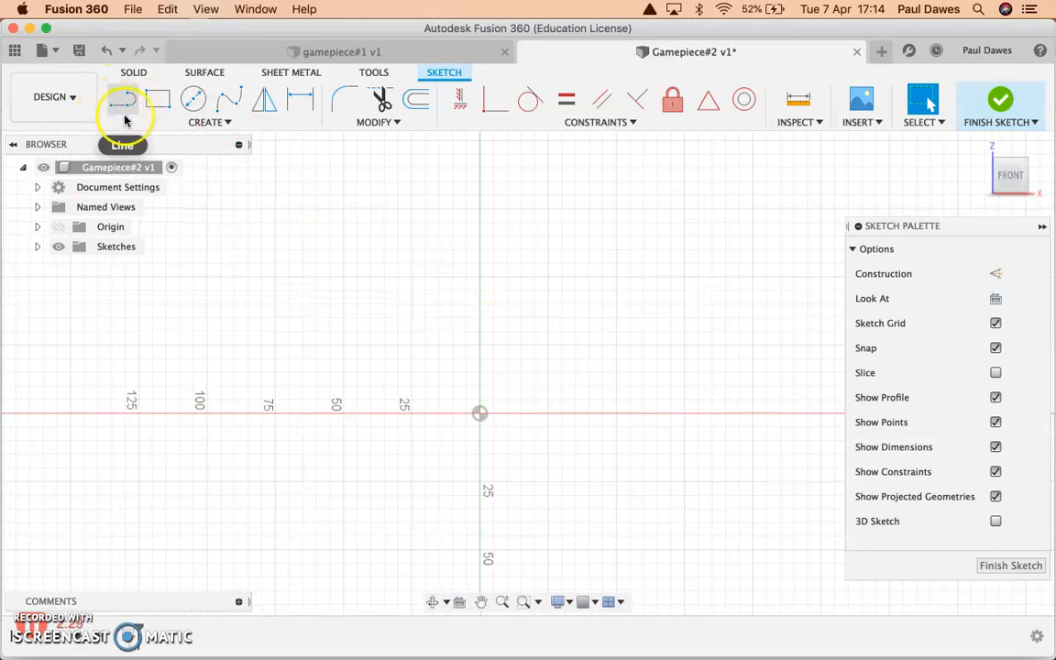
Draw a vertical line up from the origin and a horizontal line along the red axis, each about 90 mm long, without any slanted segment.
click(121, 107)
click(481, 168)
click(479, 413)
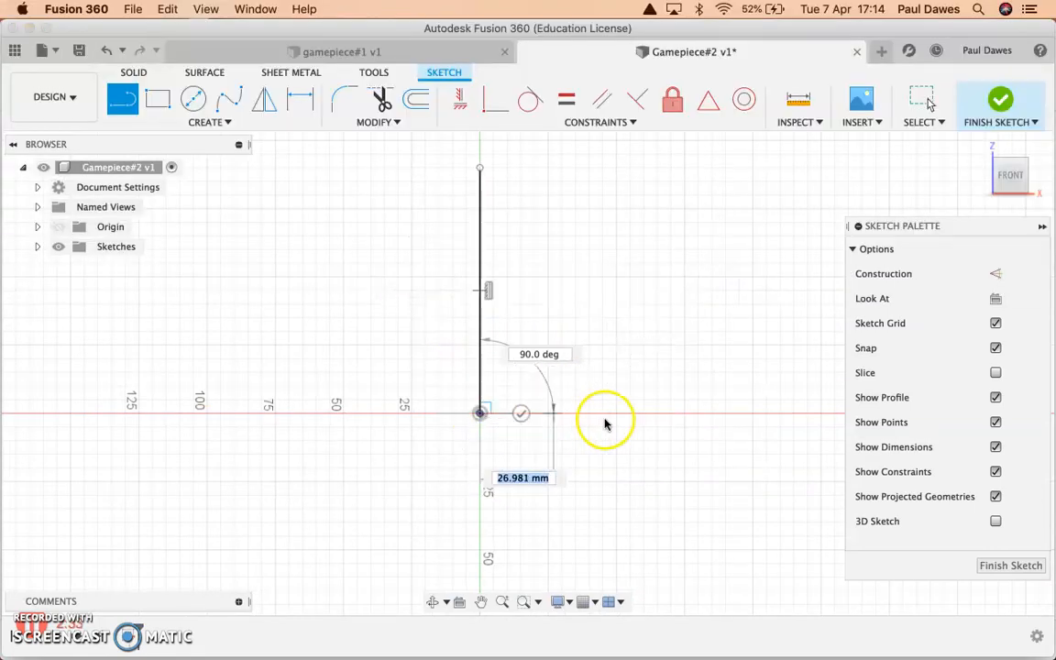
click(719, 413)
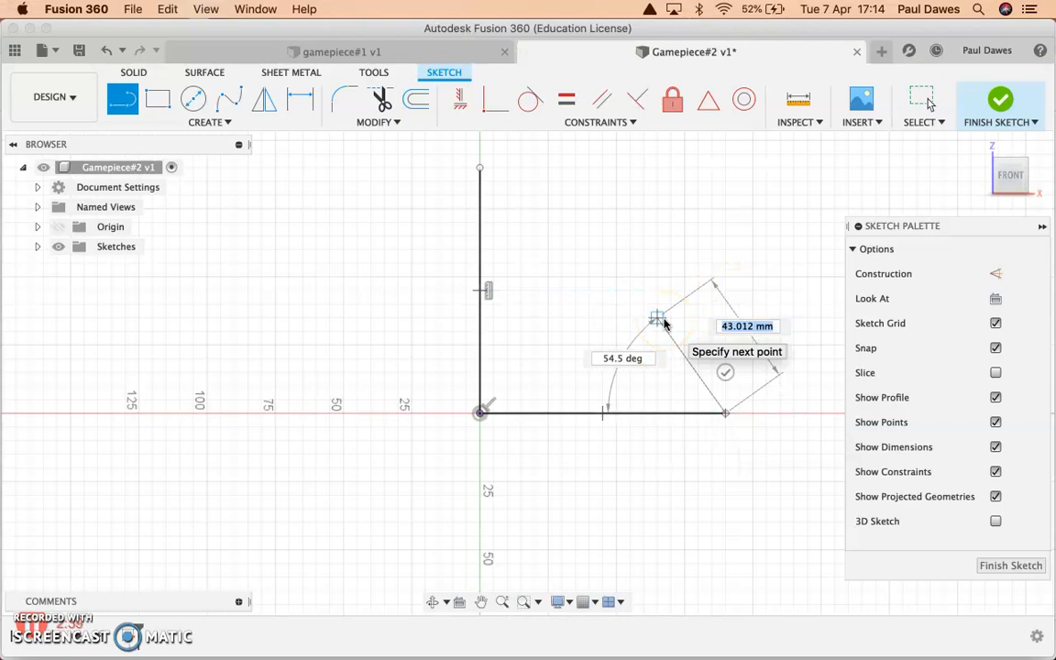
key(Return)
key(Escape)
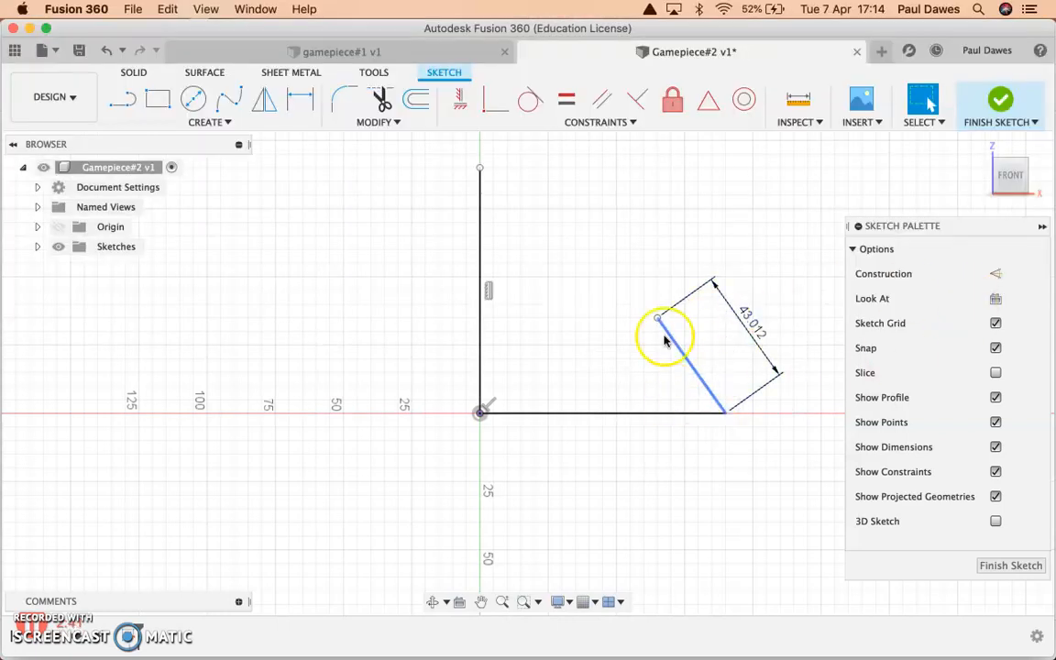
key(Delete)
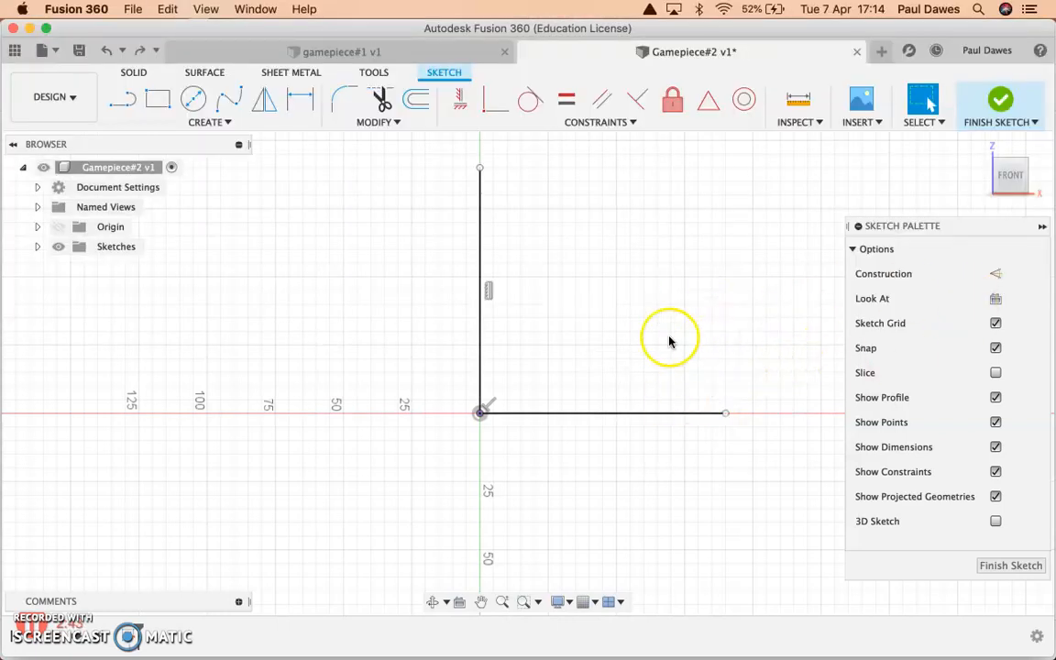
Draw a two-point rectangle from the origin, 65 mm high and 10 mm wide, alongside the vertical line.
click(154, 102)
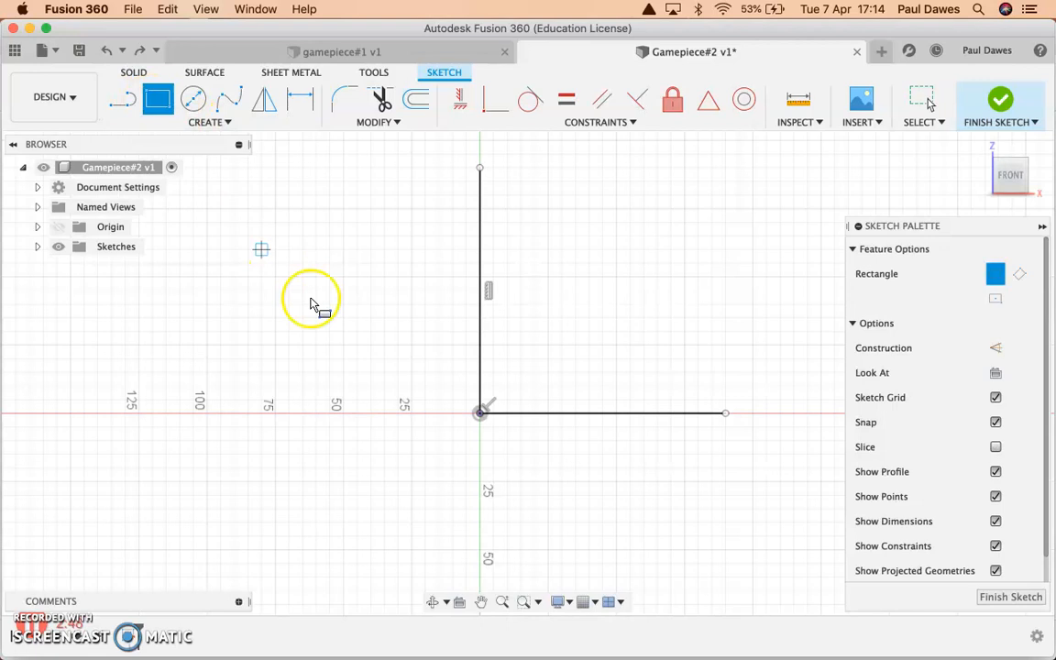
click(479, 412)
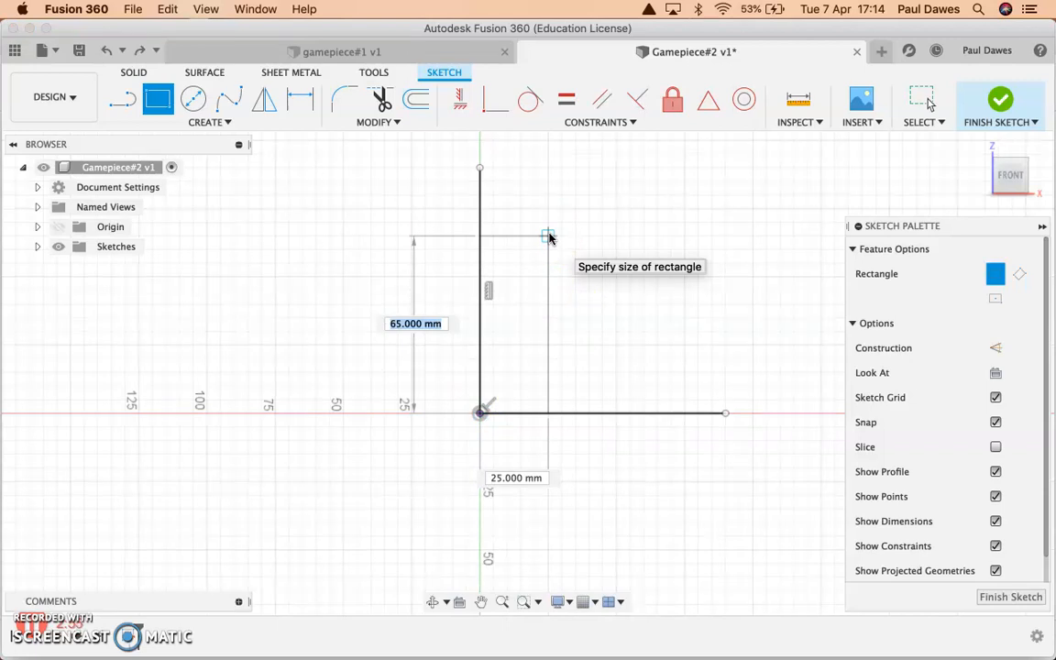
key(Tab)
text(10)
key(Tab)
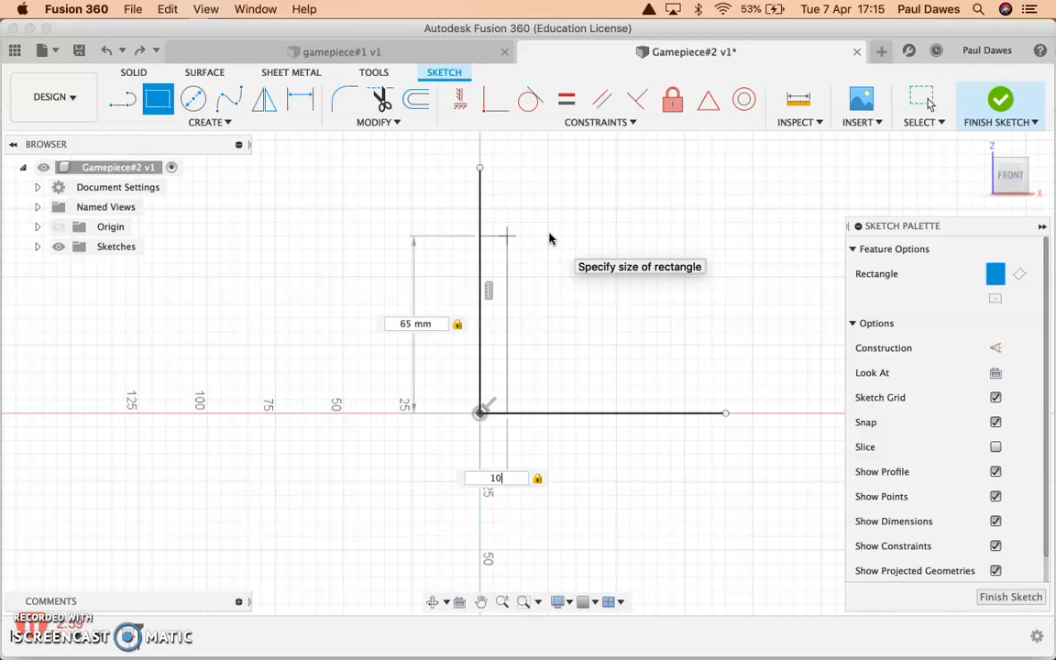
key(Return)
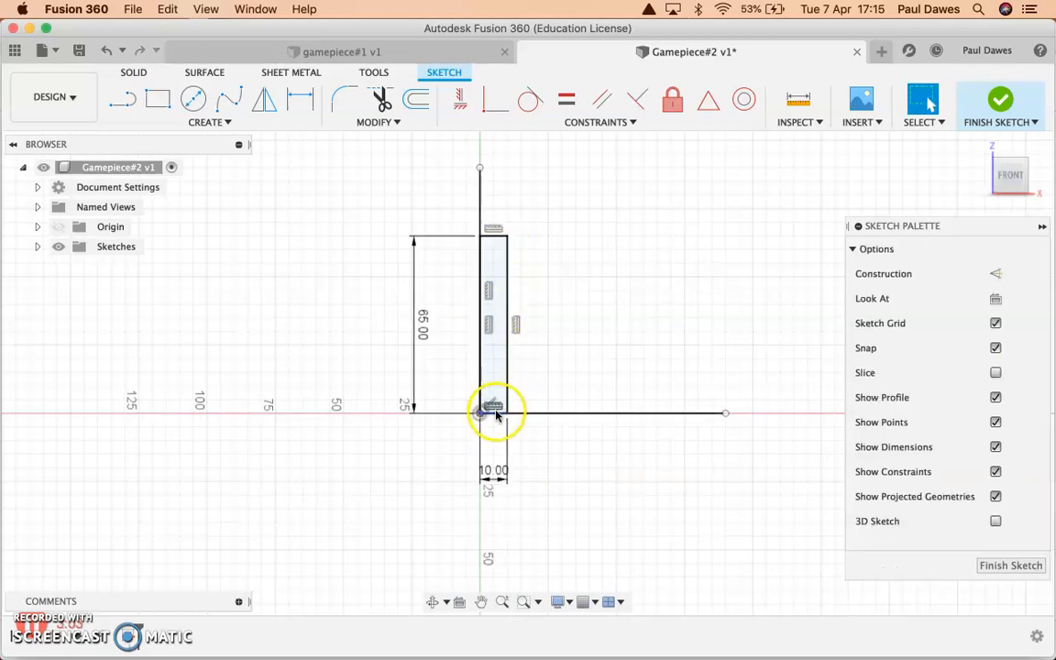
Draw a fit point spline from the vertical centre line about 50 mm up, curving around a rounded head and neck to the rectangle's outer edge.
scroll(496, 351, up, 3)
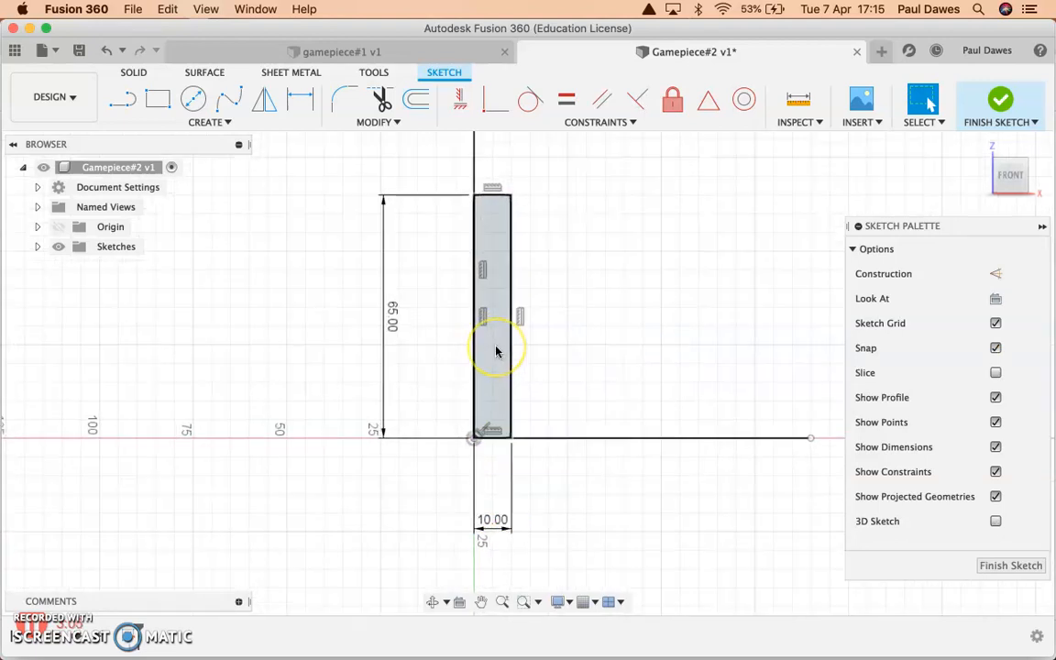
click(495, 349)
middle_drag(531, 295, 563, 437)
scroll(562, 436, up, 5)
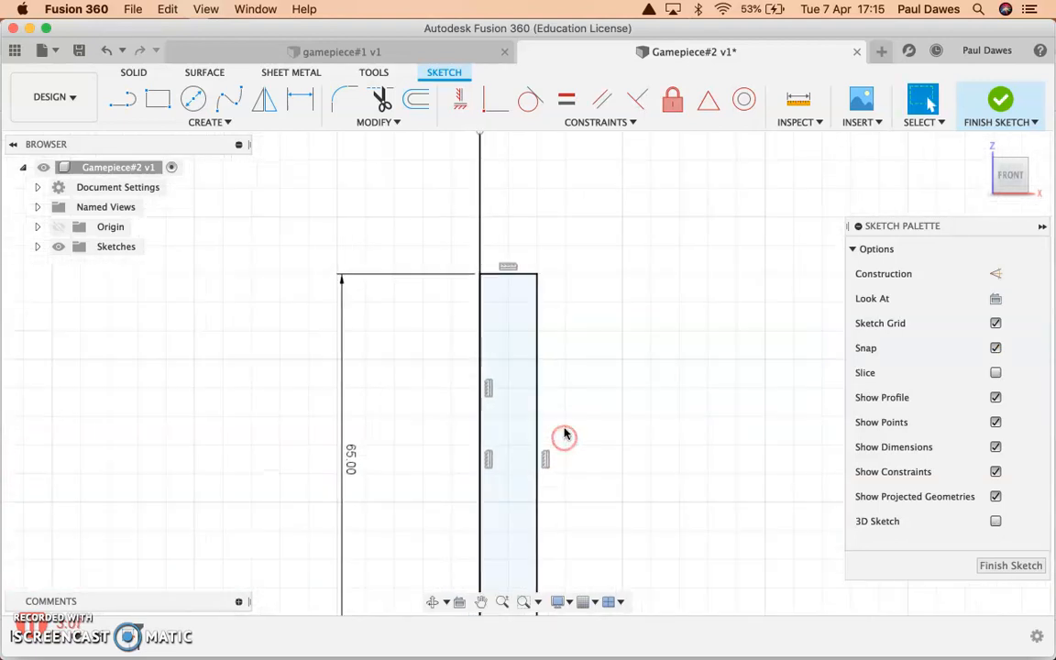
scroll(558, 437, down, 3)
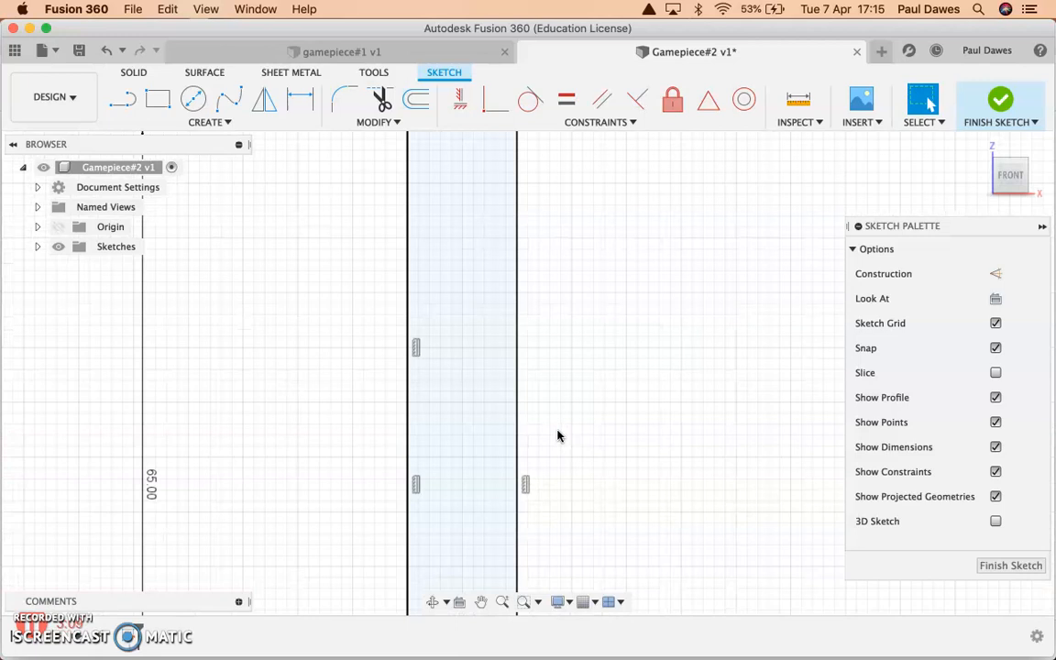
mouse_move(561, 437)
middle_down()
mouse_move(542, 306)
mouse_move(542, 392)
middle_up()
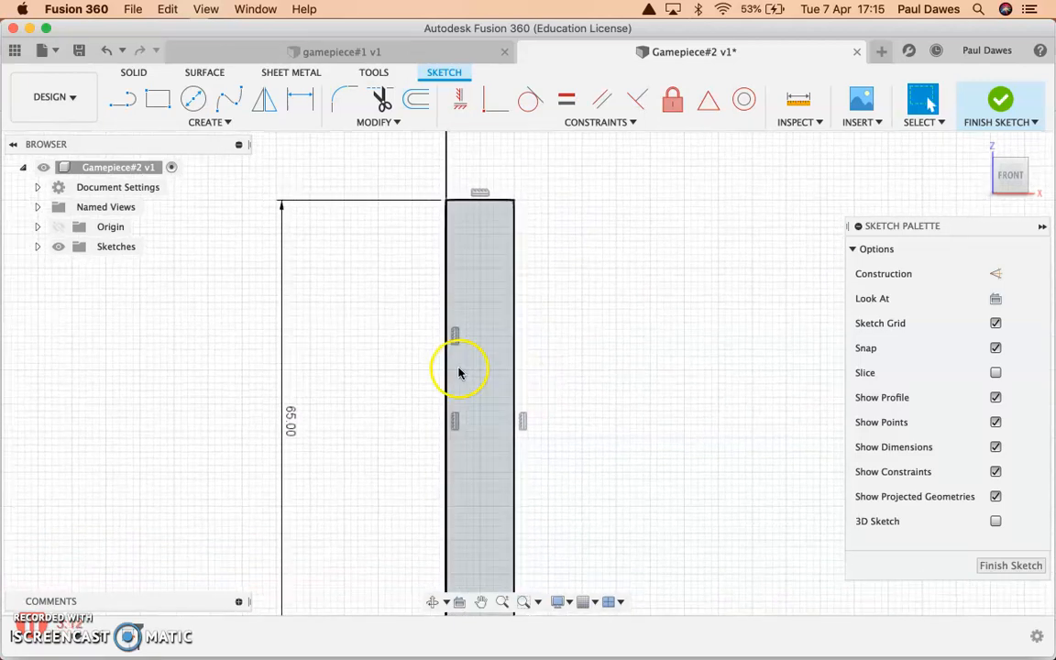
click(226, 102)
click(447, 305)
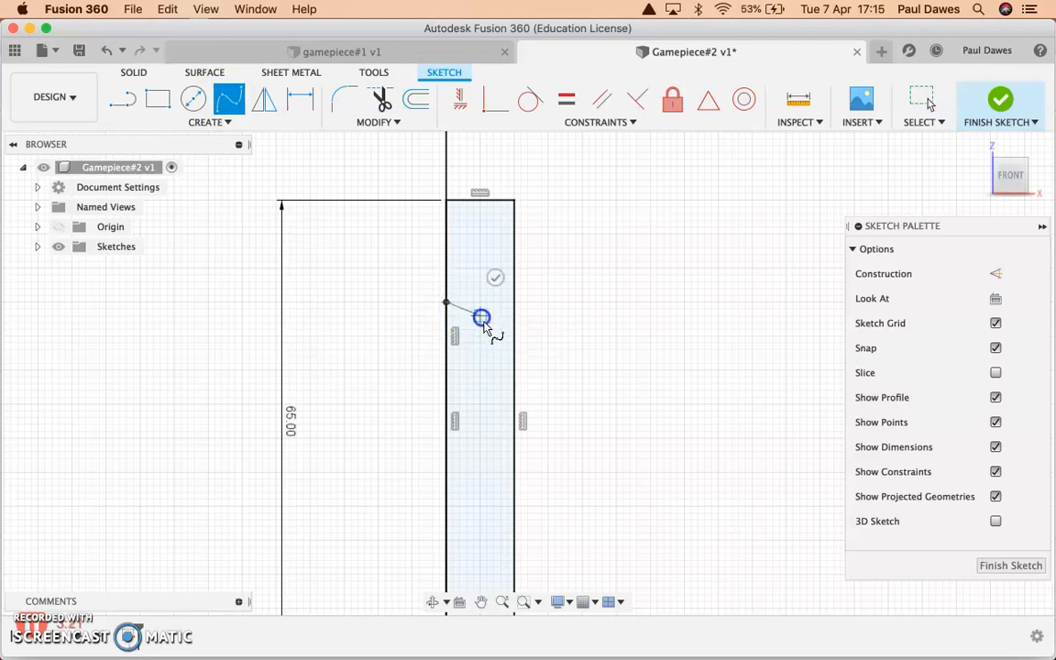
click(501, 344)
click(507, 372)
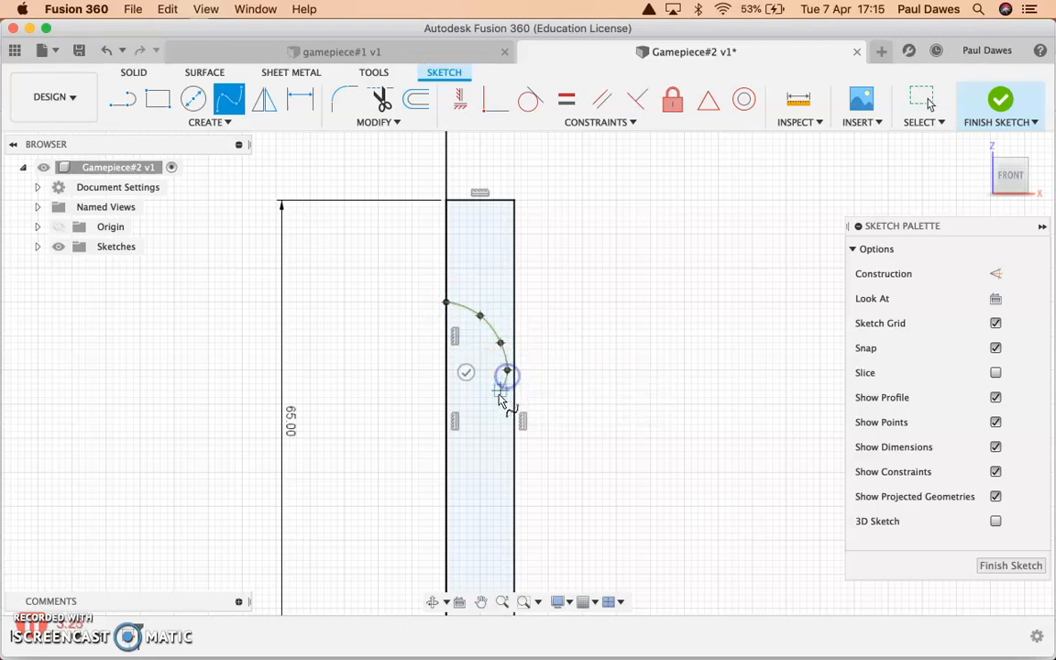
click(493, 404)
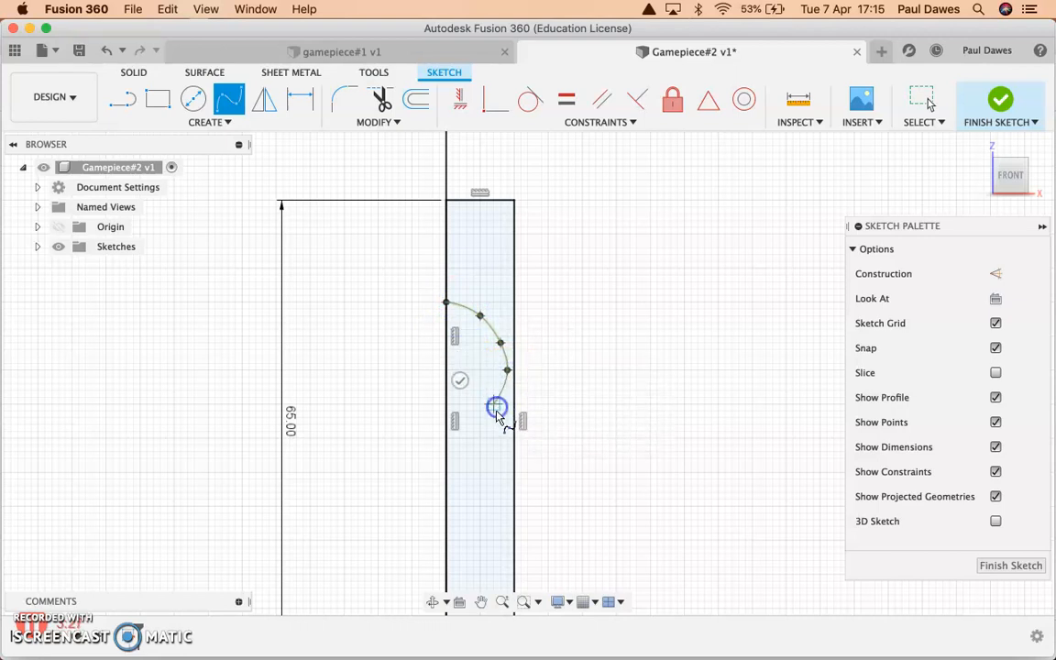
scroll(497, 421, up, 5)
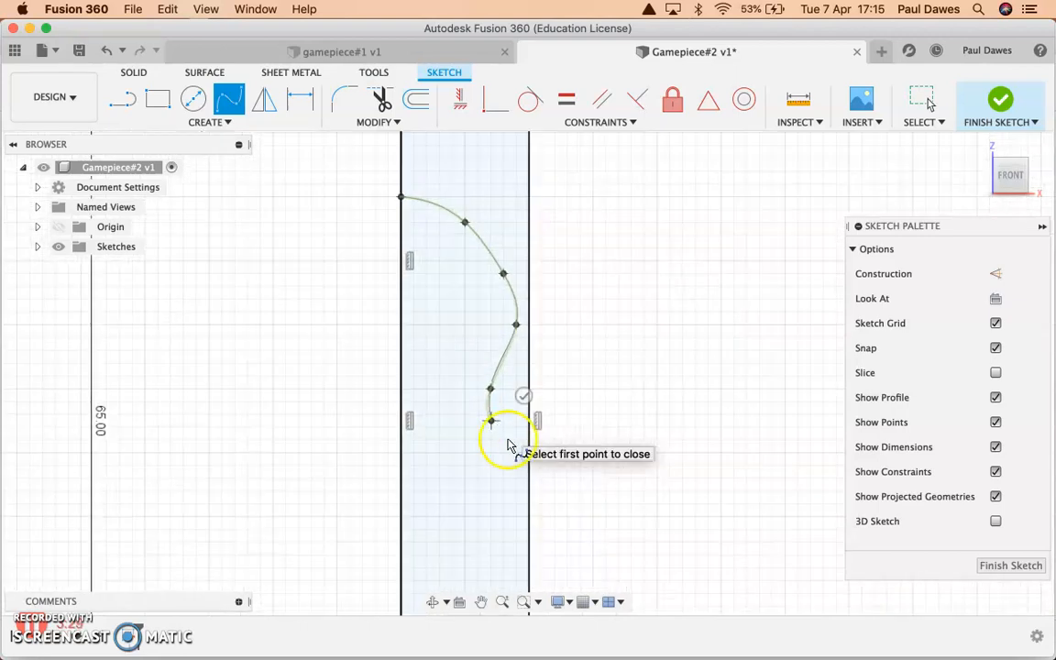
click(516, 454)
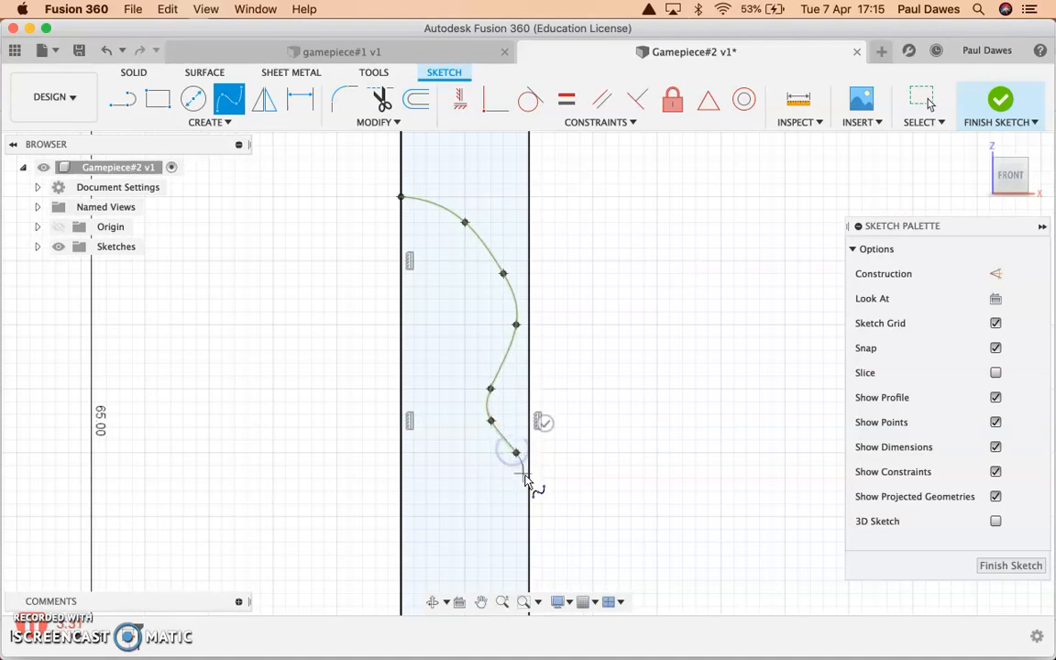
double_click(529, 478)
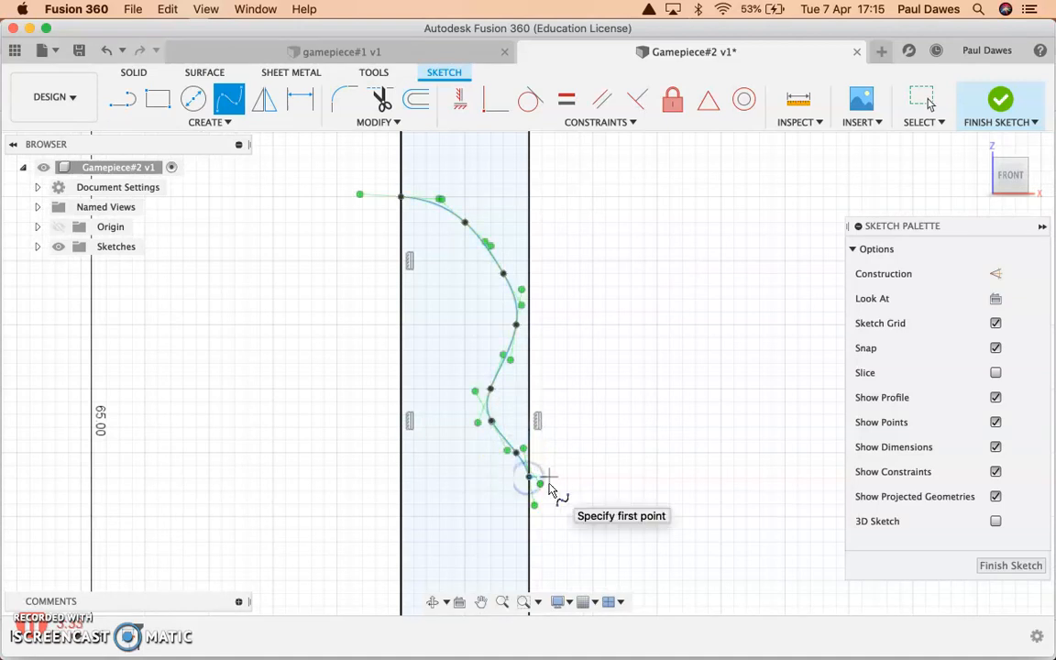
click(656, 493)
Trim the rectangle's outer and top edges and the centre line above the spline, plus the horizontal line beyond the rectangle.
scroll(620, 483, down, 5)
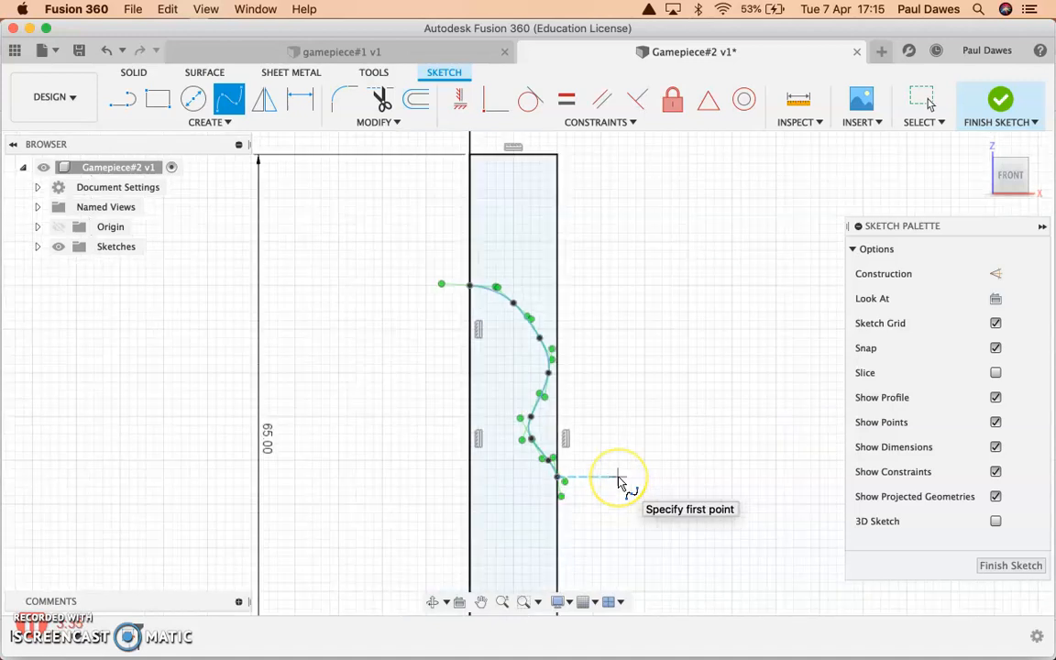
scroll(587, 431, down, 4)
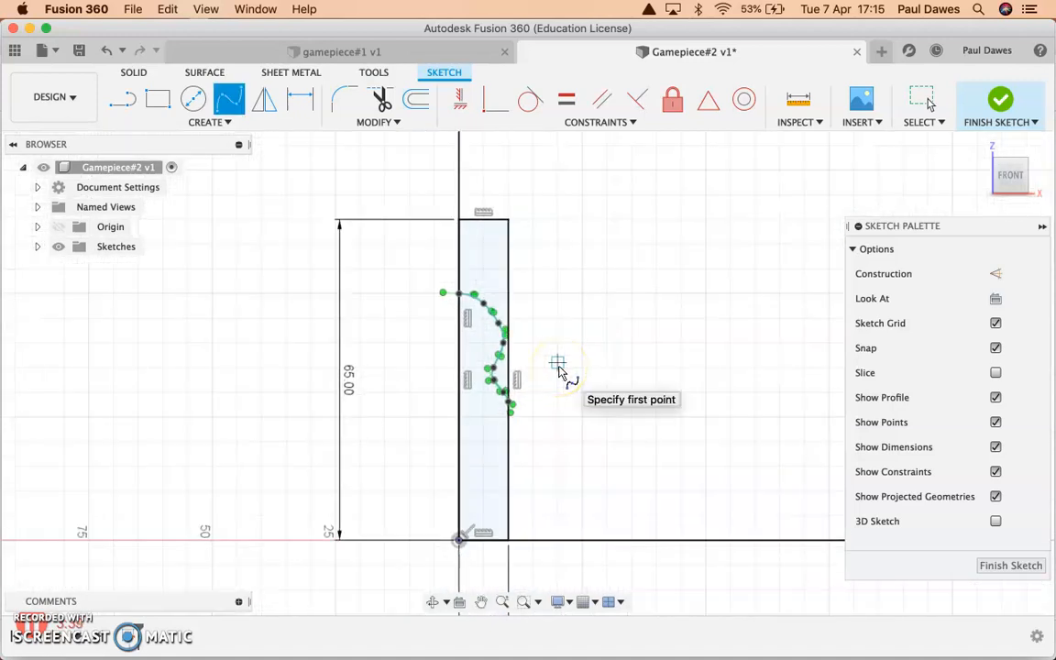
key(t)
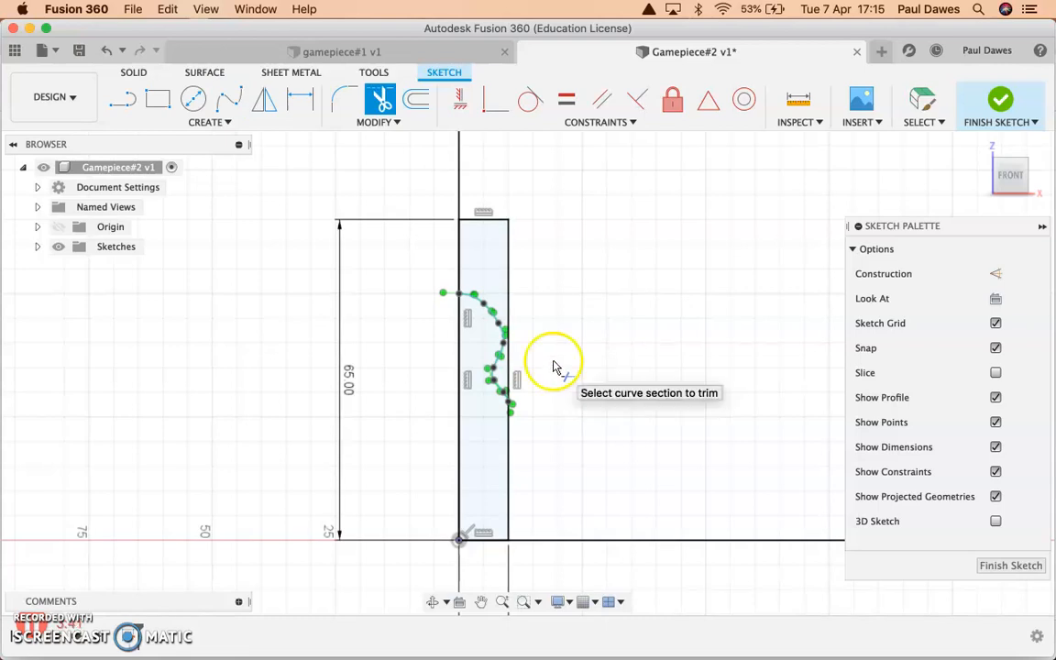
click(512, 285)
click(493, 226)
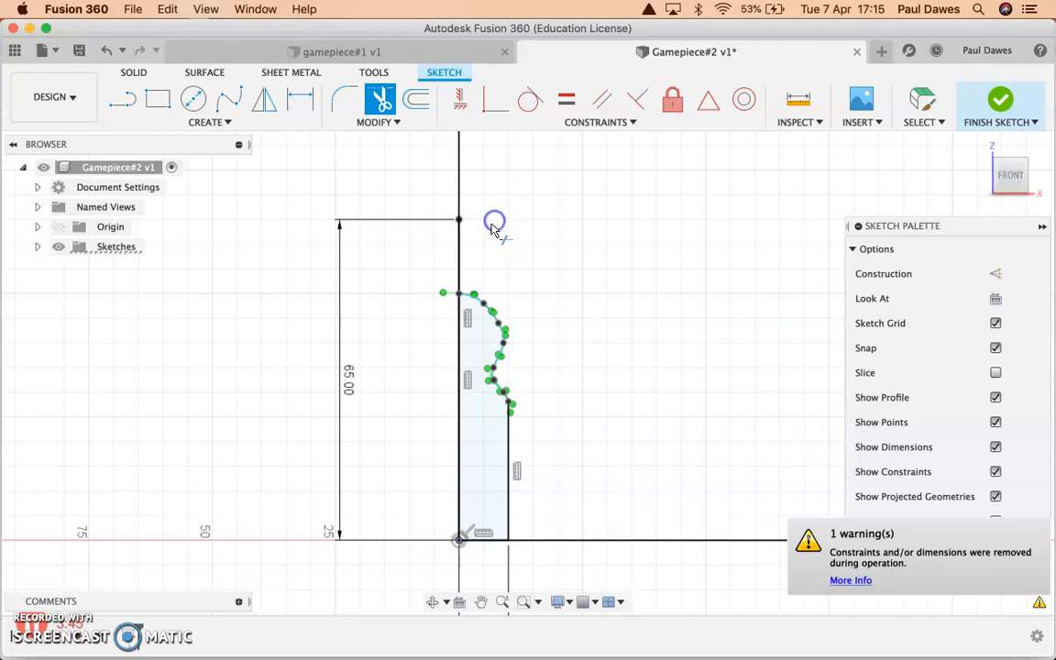
click(472, 229)
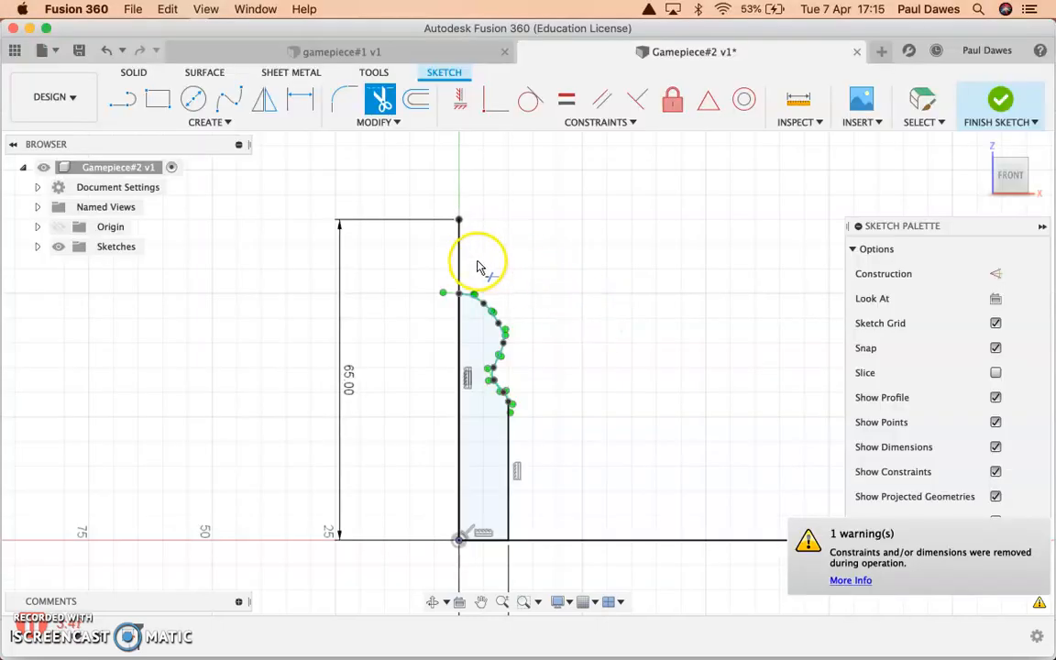
click(460, 255)
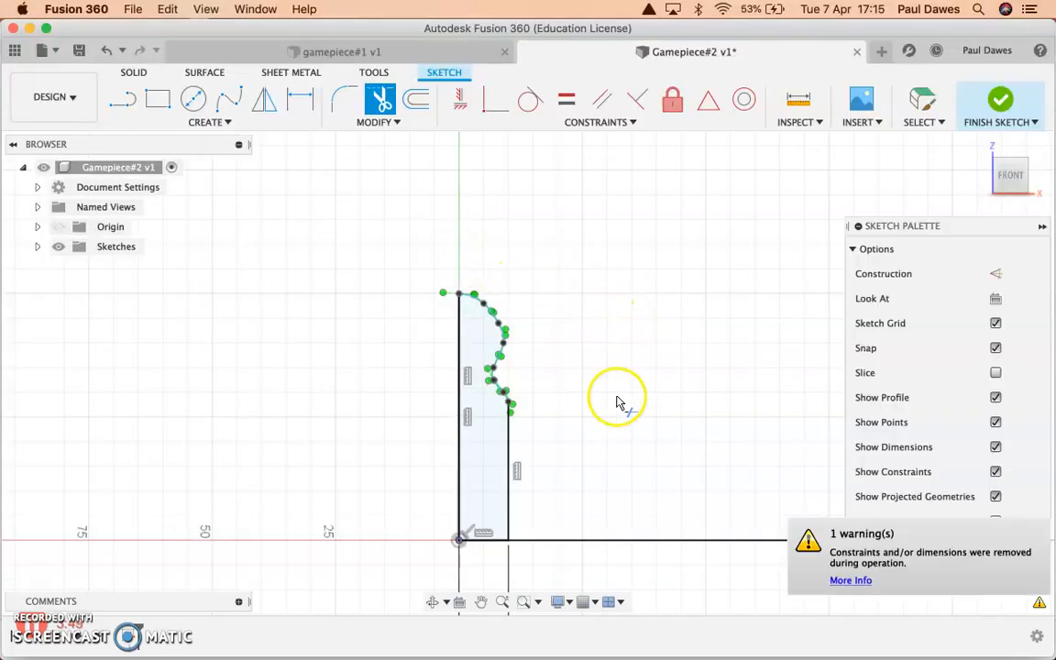
click(567, 542)
click(568, 510)
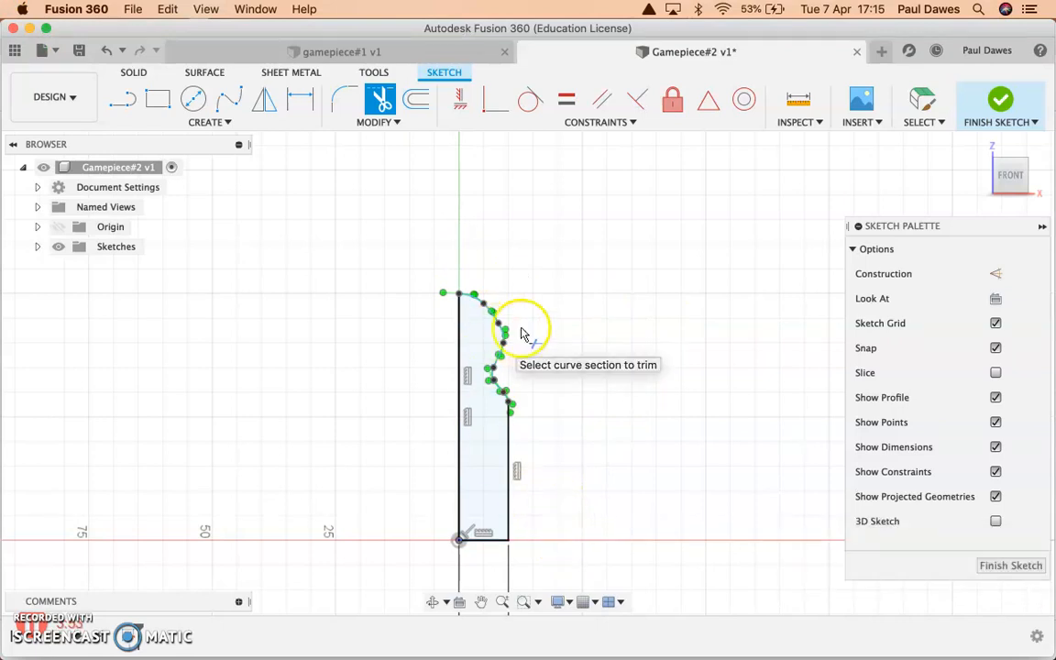
Level the tangent handle at the spline's top point so it runs horizontally, ending 4 mm from the centre line at Z 50 mm.
scroll(447, 293, up, 5)
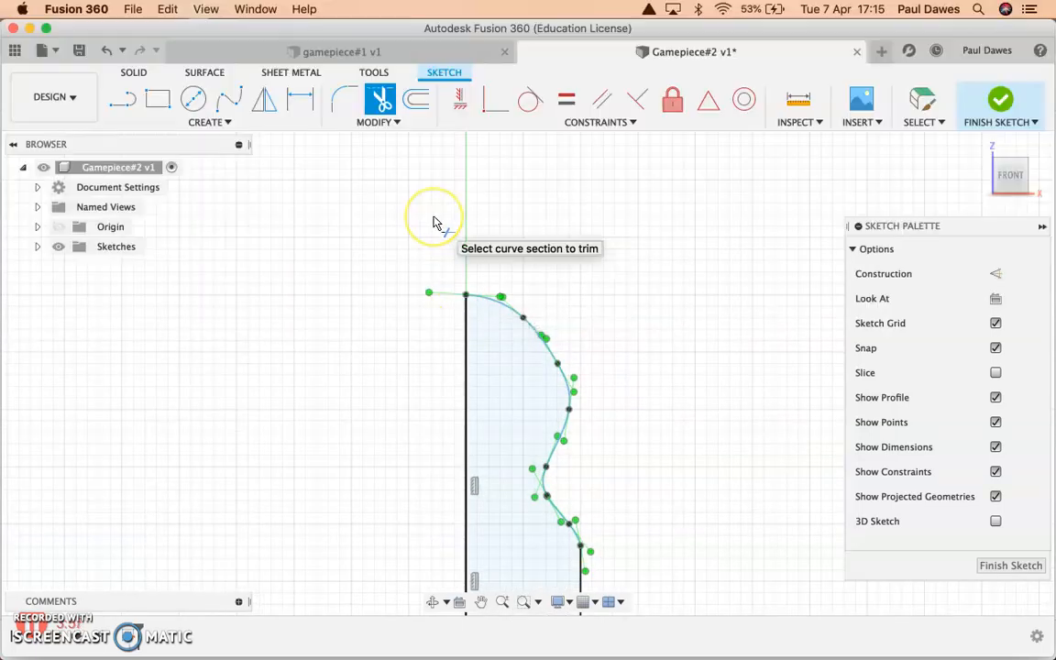
key(Escape)
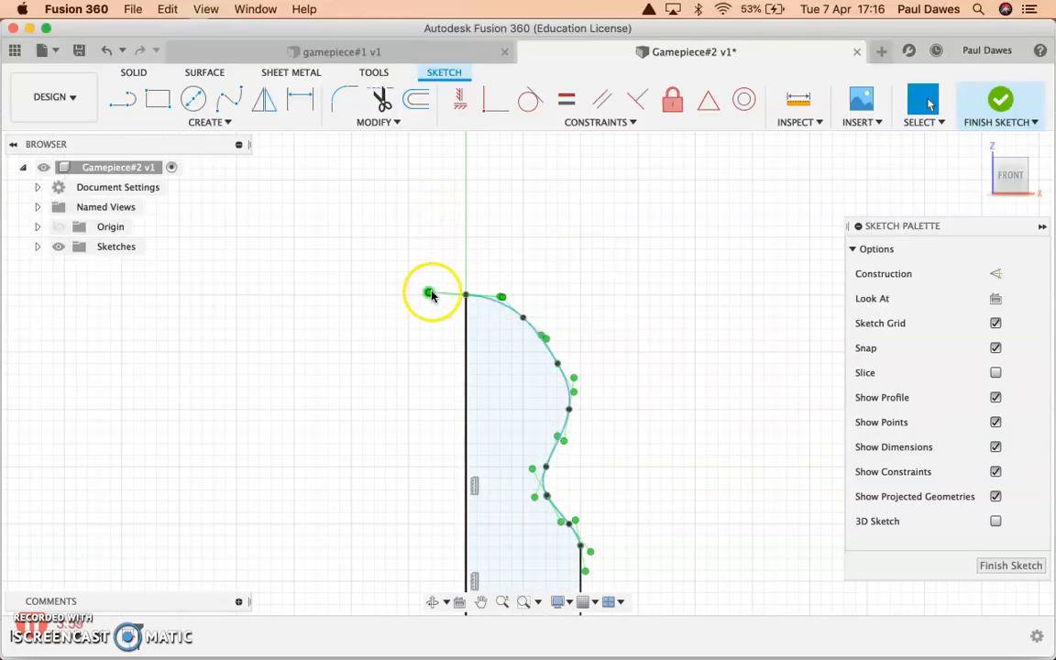
drag(430, 295, 428, 313)
mouse_move(420, 302)
mouse_down()
mouse_move(427, 278)
mouse_move(423, 296)
mouse_up()
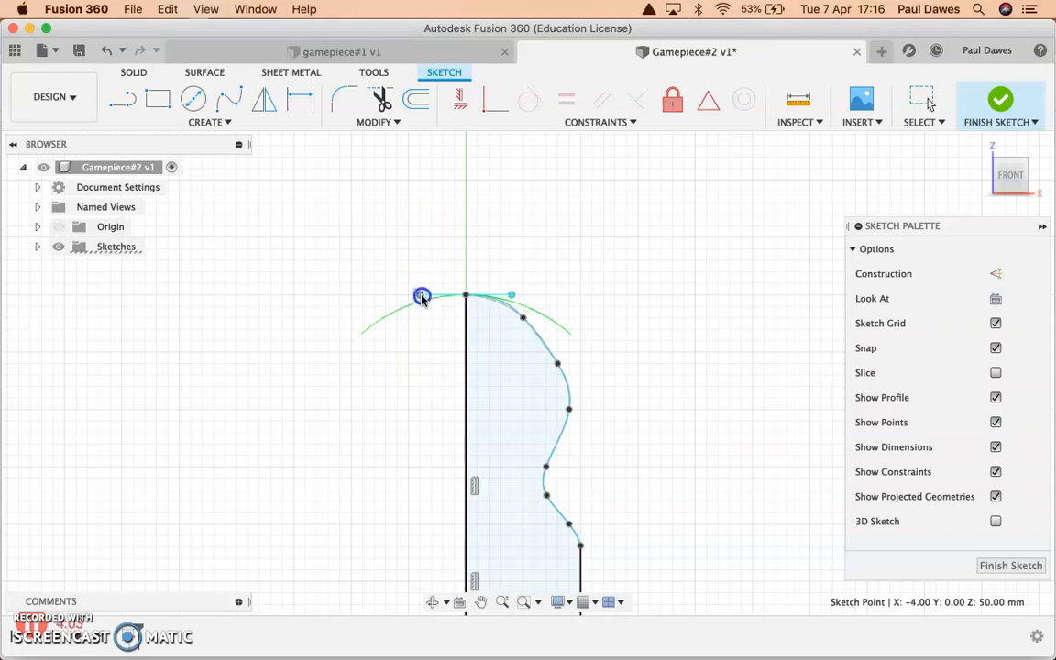
Round out the head by moving the spline's second fit point outward and its third slightly up, and adjust the third point's tangent handle.
scroll(535, 318, up, 5)
drag(515, 321, 532, 332)
click(576, 394)
drag(577, 406, 578, 395)
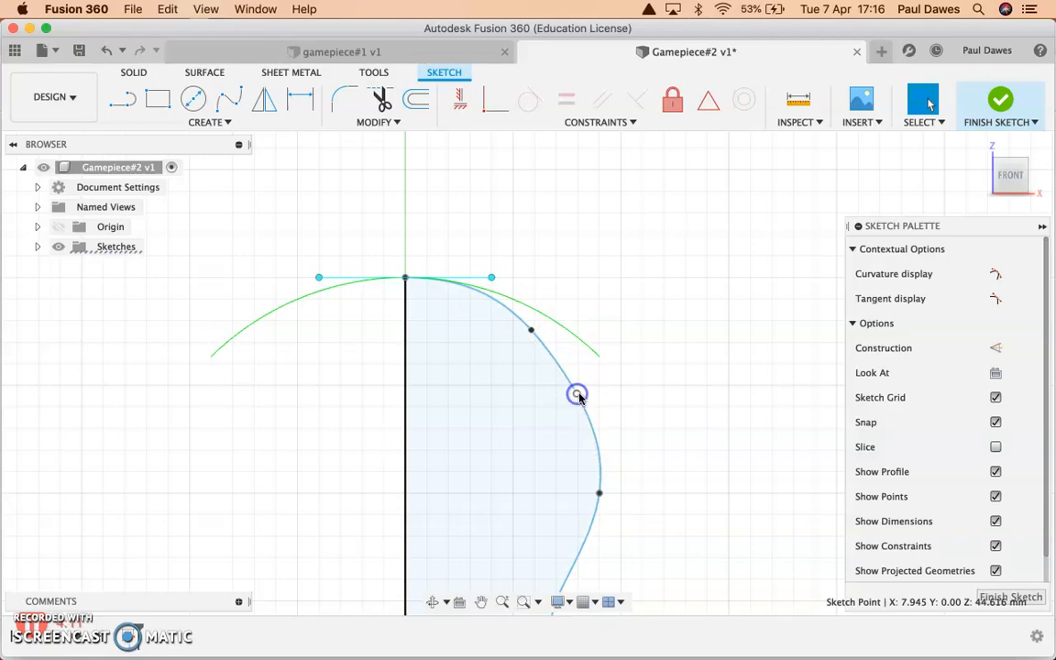
click(549, 347)
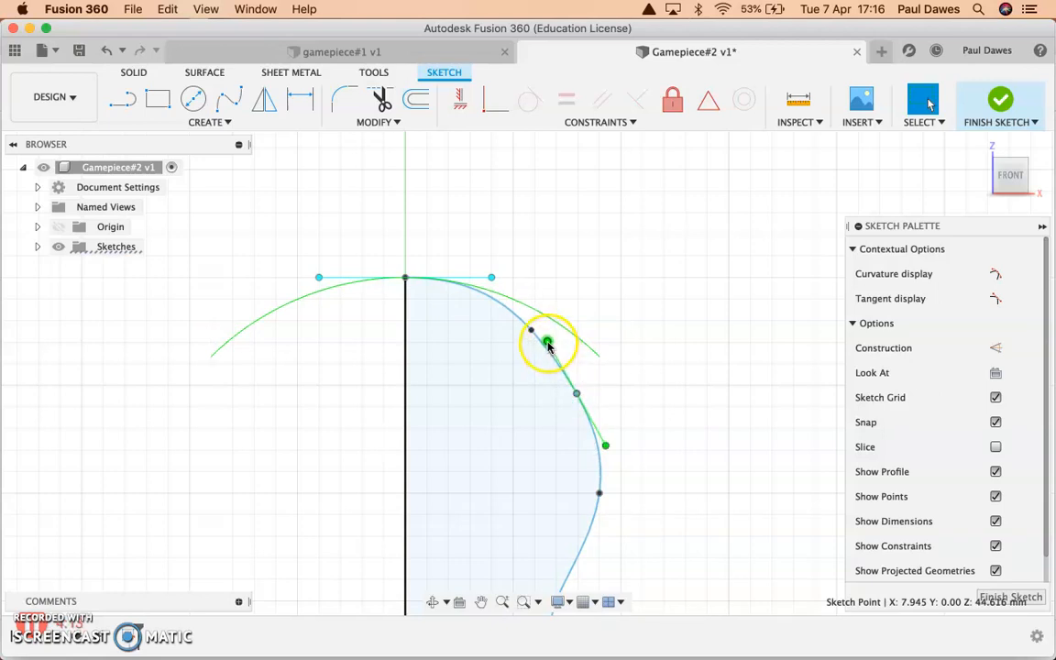
click(596, 446)
drag(596, 446, 599, 449)
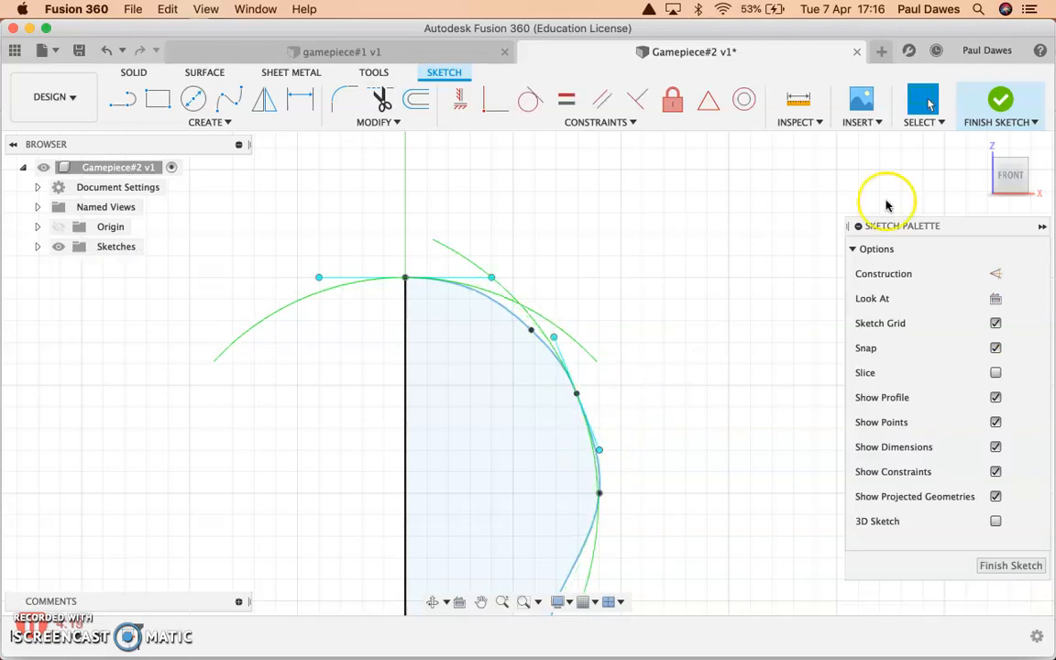
Finish the sketch and revolve its profile 360 degrees around the vertical centre line as a new body.
click(1001, 103)
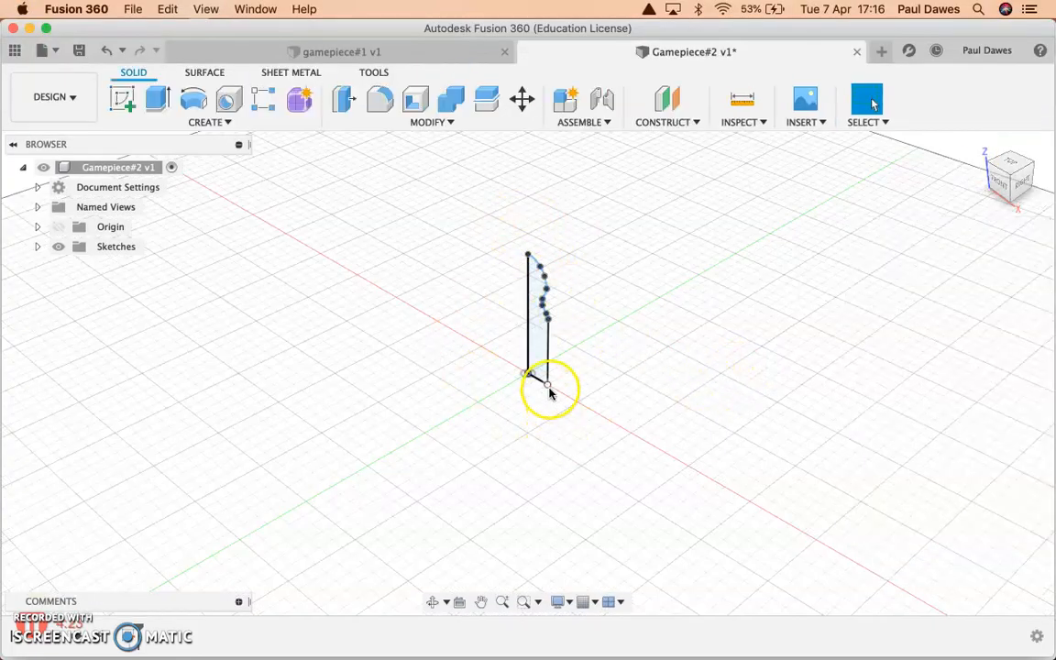
scroll(523, 312, up, 3)
scroll(523, 316, up, 2)
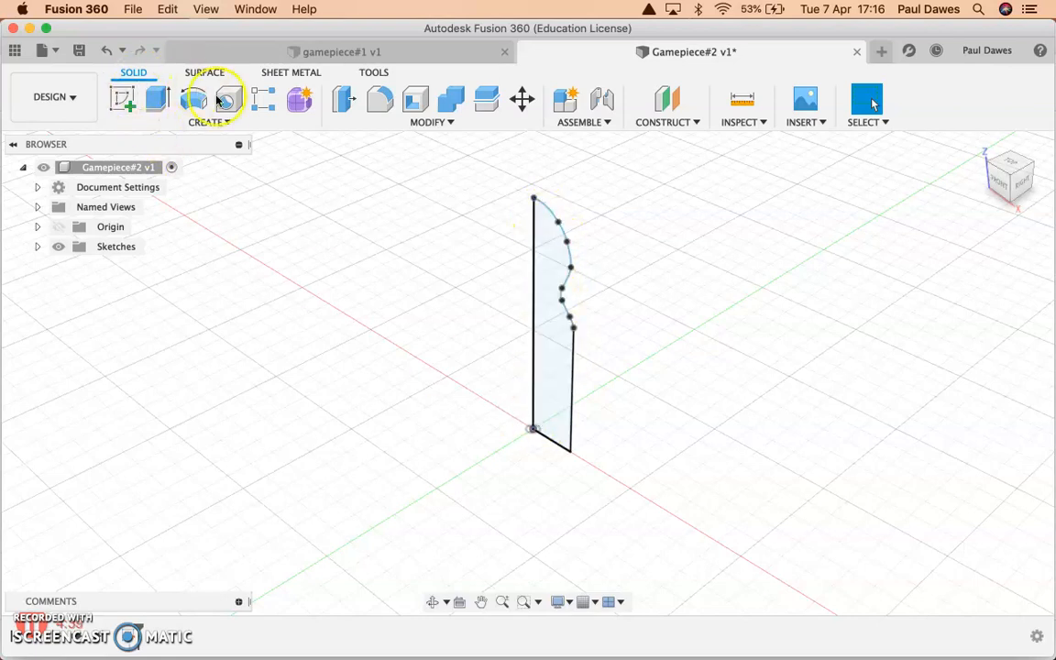
click(205, 122)
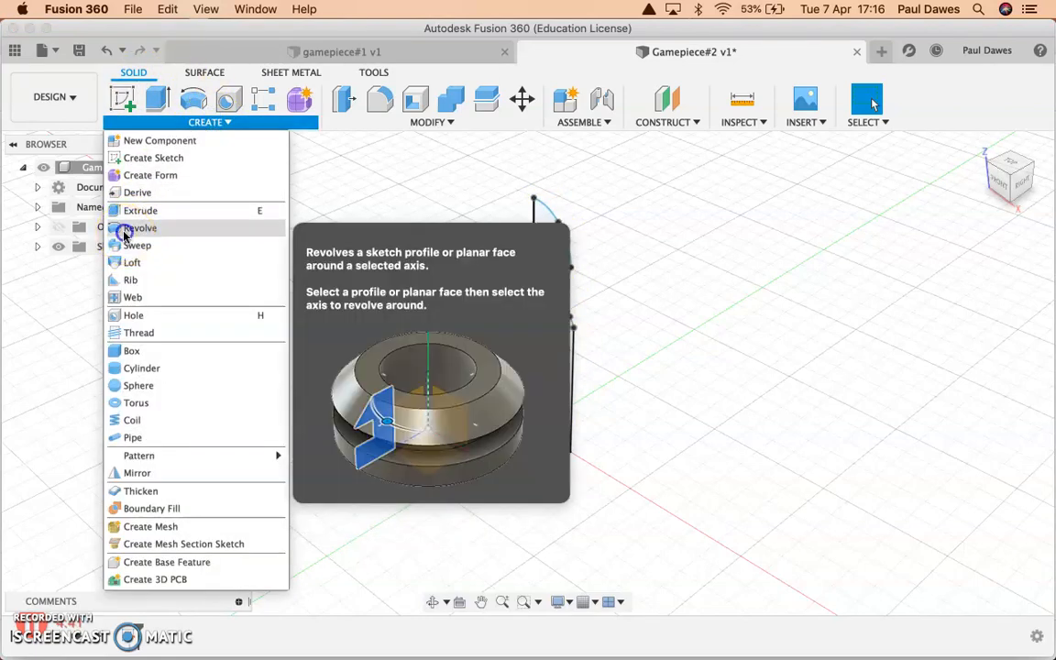
click(119, 228)
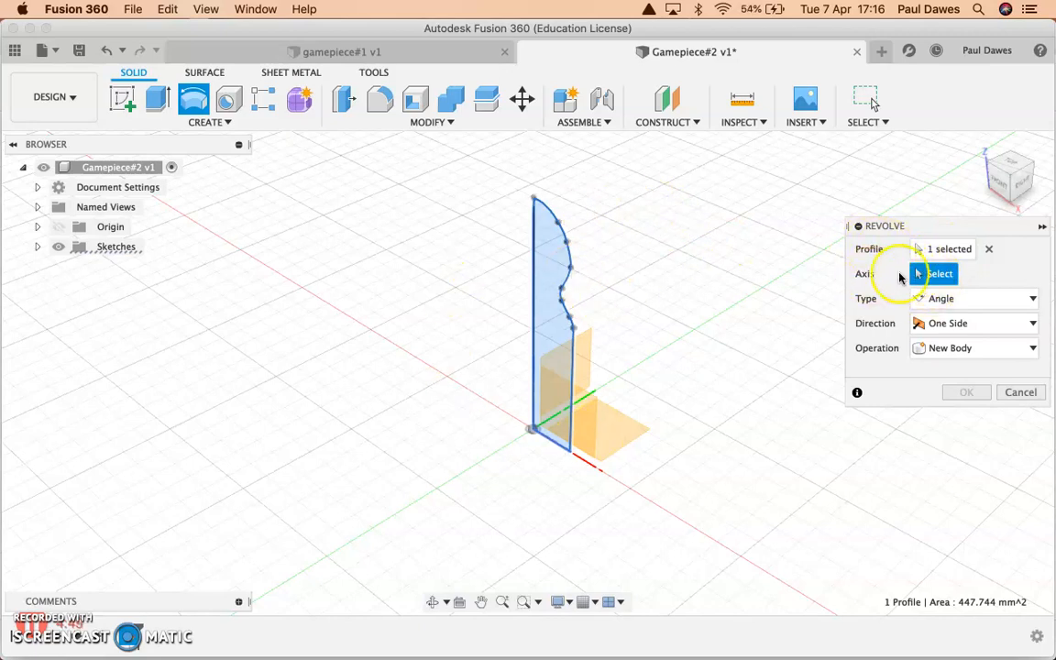
click(534, 321)
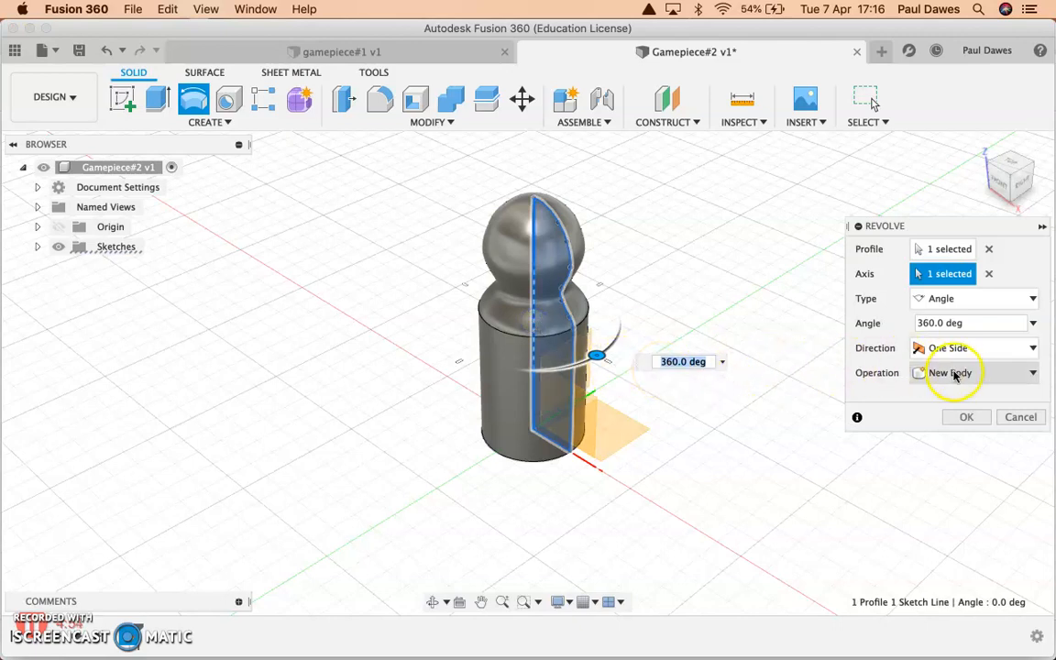
click(967, 418)
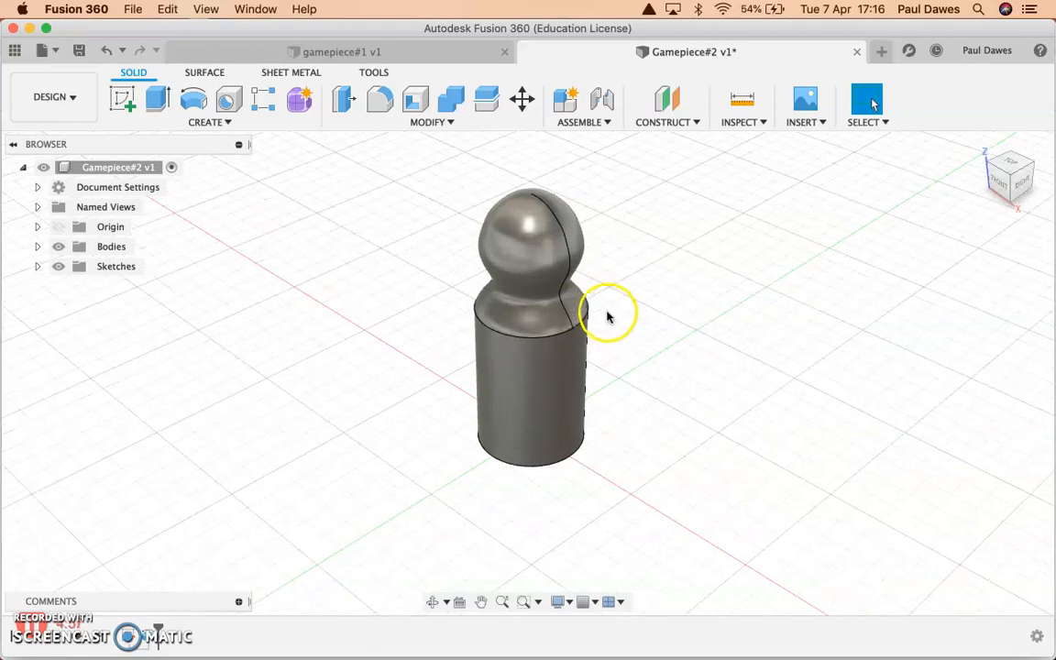
Save the revolved game piece as a new version with the description "User Saved".
shift+middle_drag(590, 302, 443, 284)
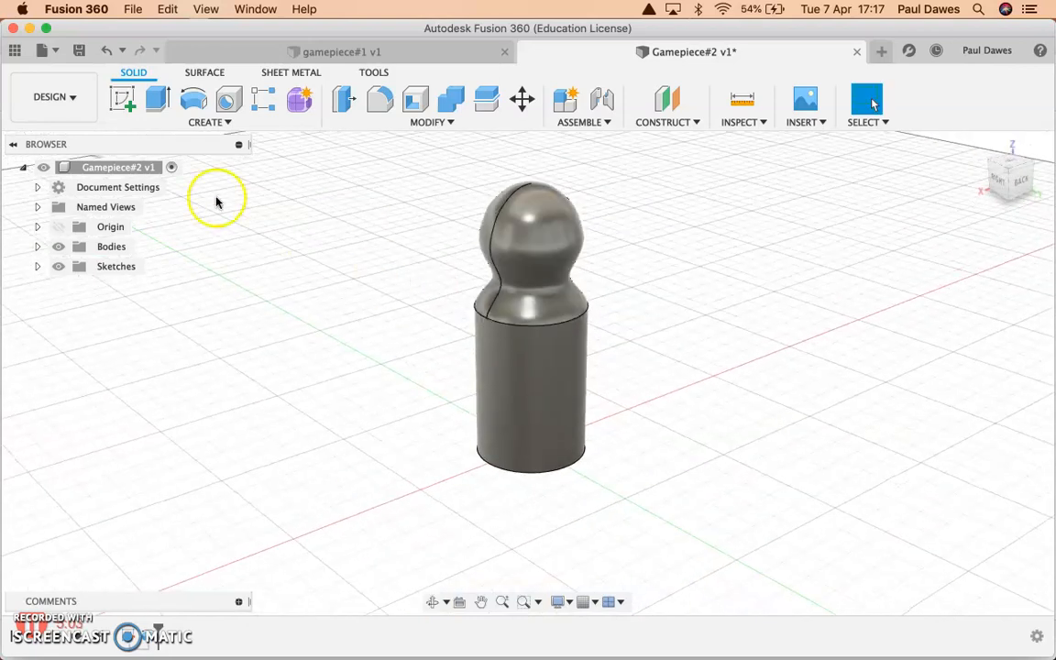
click(79, 49)
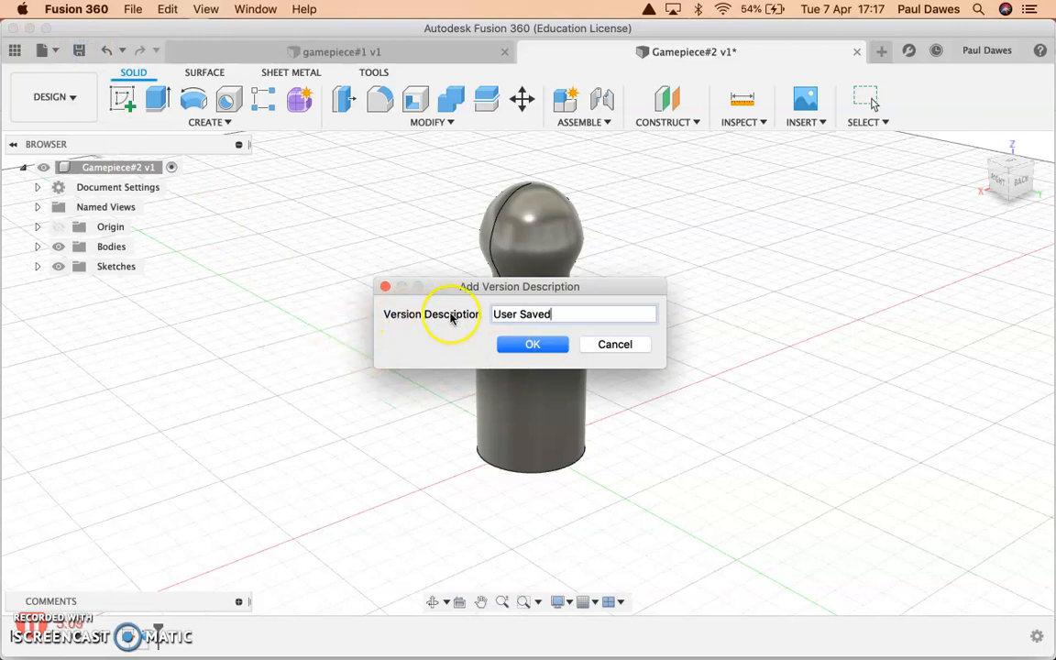
click(532, 347)
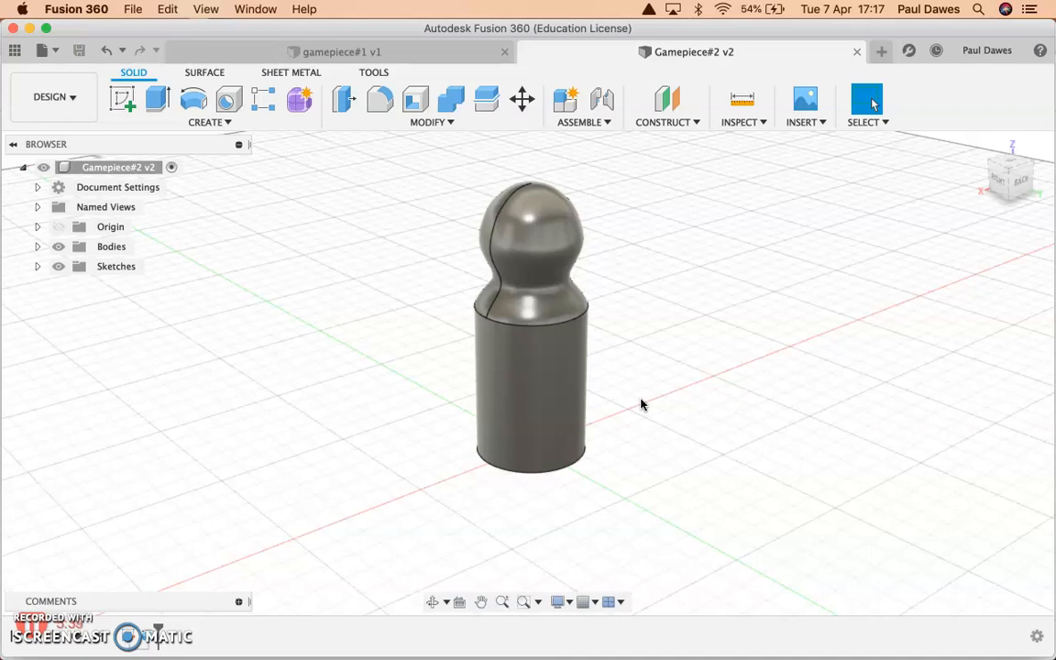
click(207, 121)
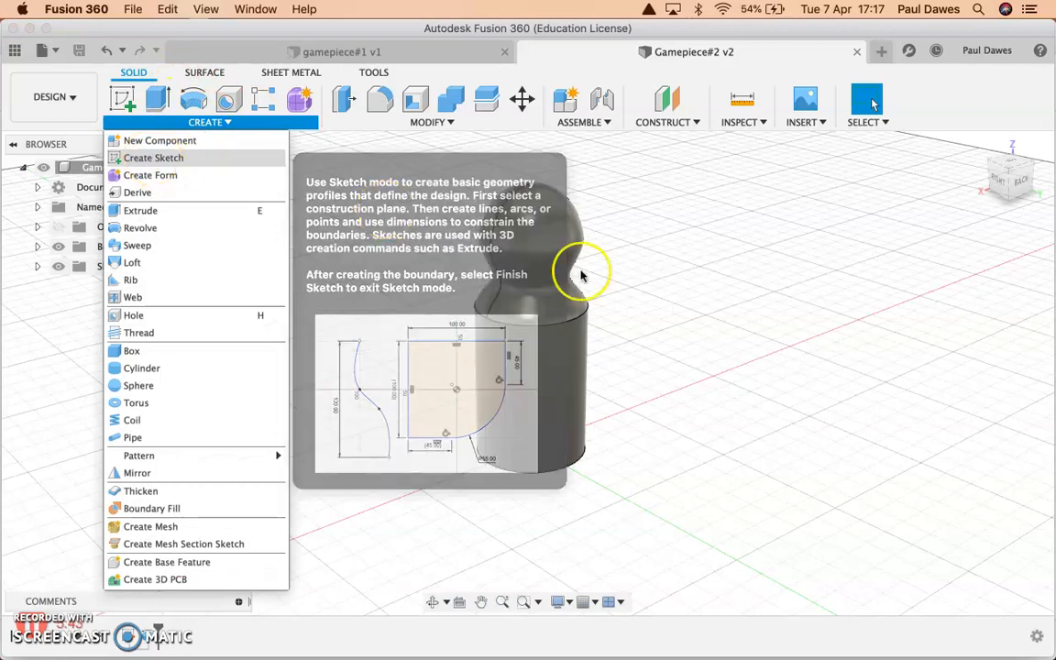
click(690, 309)
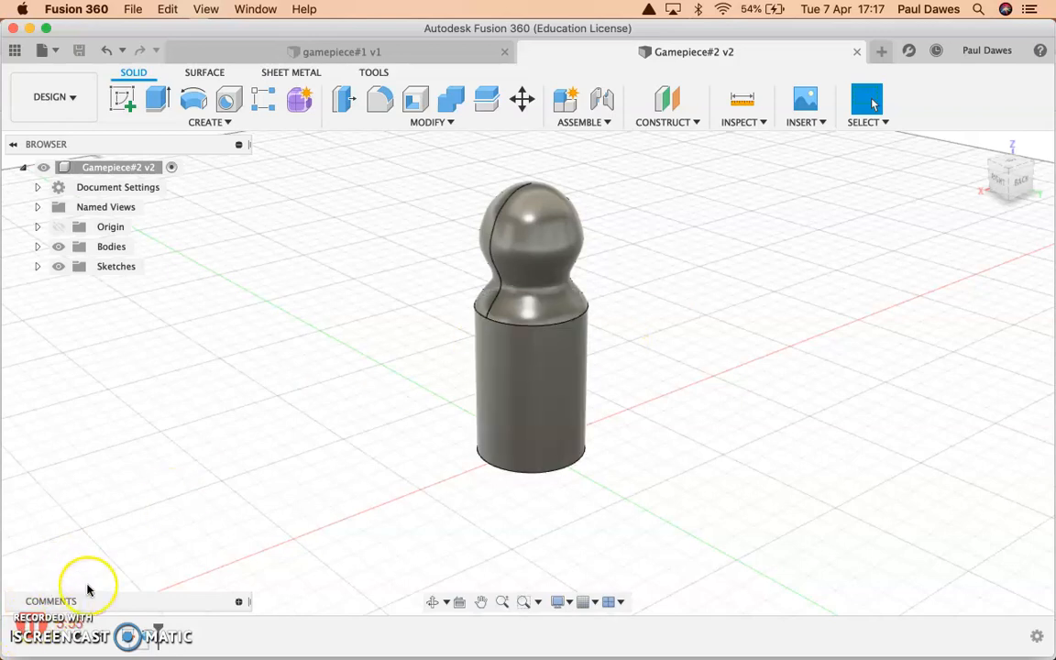
Switch to Google Chrome.
key(super+Tab)
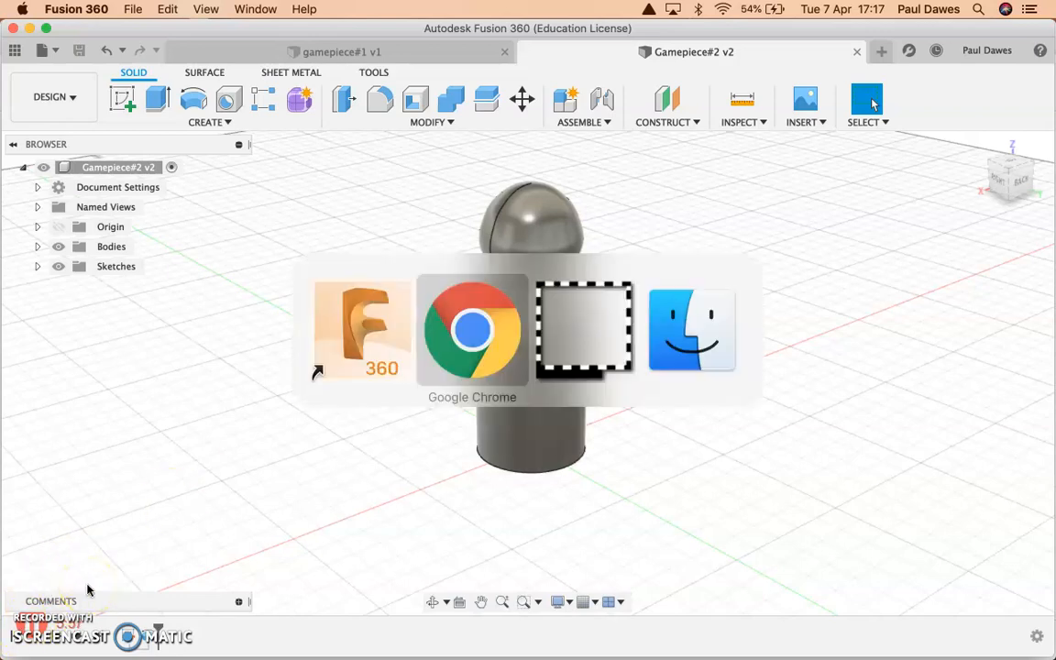